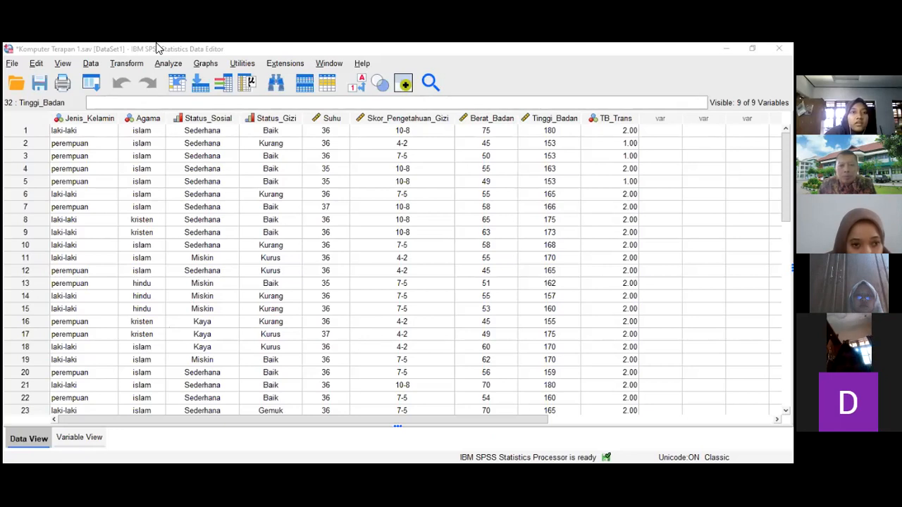
left_click(127, 64)
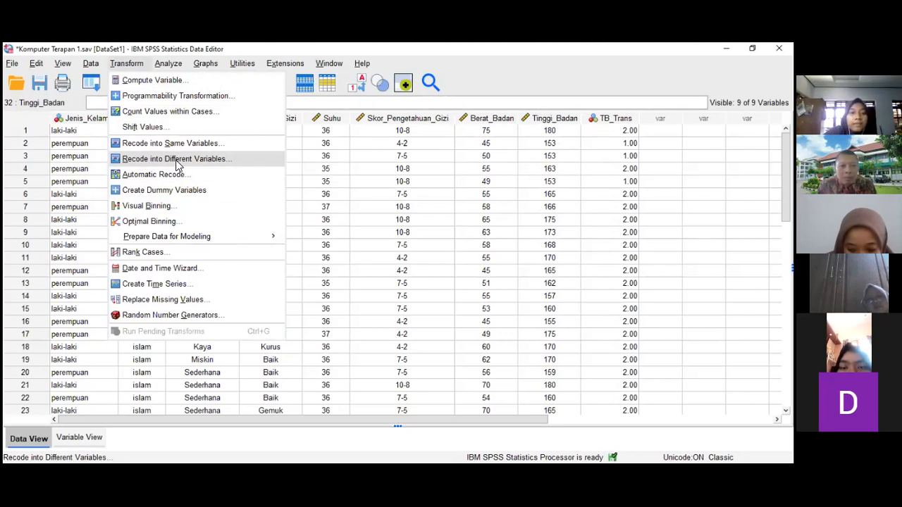
left_click(450, 159)
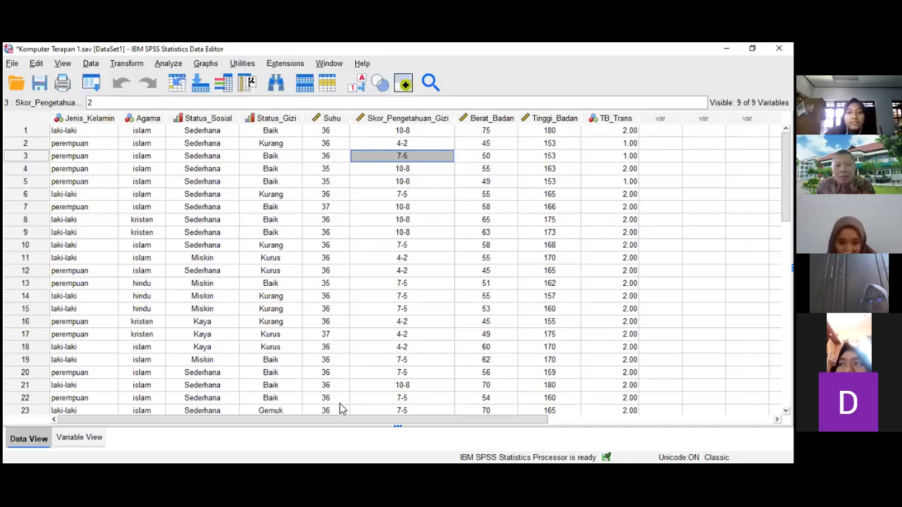
left_click_drag(348, 420, 477, 417)
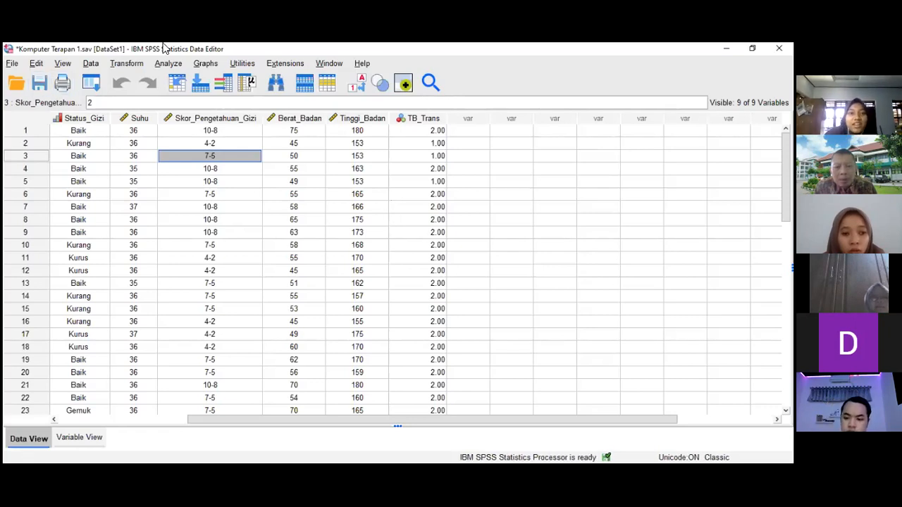
Step: Open Recode into Different Variables and reset the previous recode settings
left_click(133, 64)
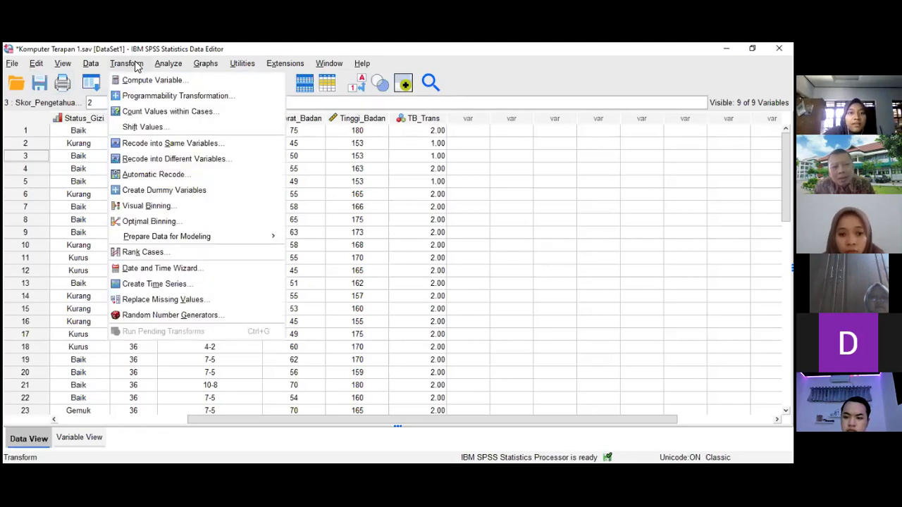
left_click(154, 160)
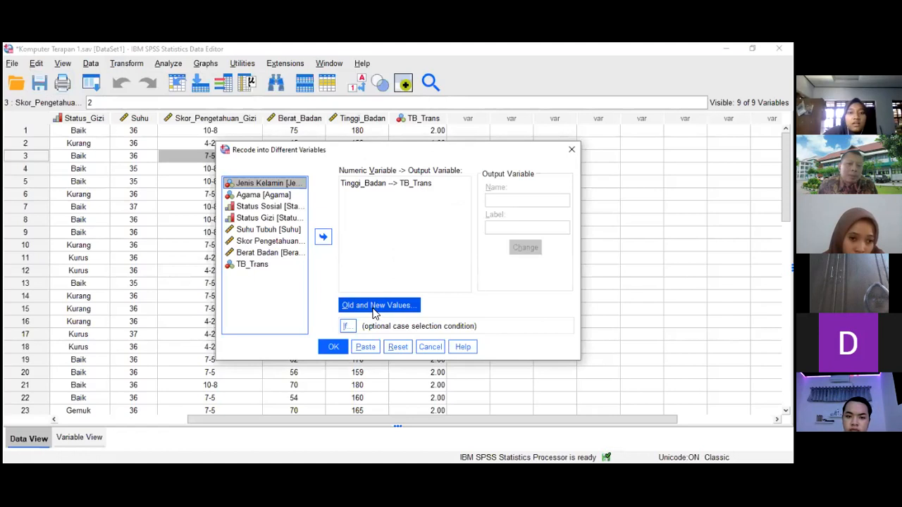
left_click(397, 346)
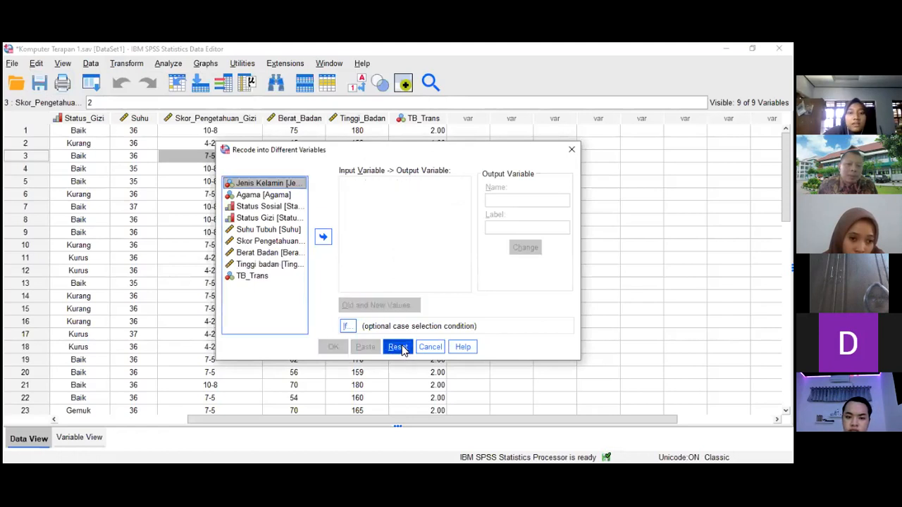
Step: Try to recode Tinggi_Badan into an output variable named Tb_Trans
left_click(277, 264)
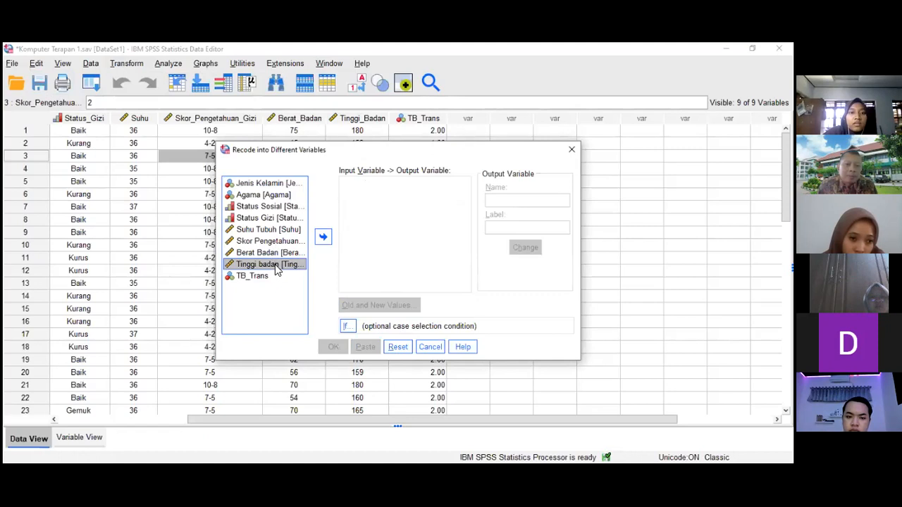
left_click(324, 238)
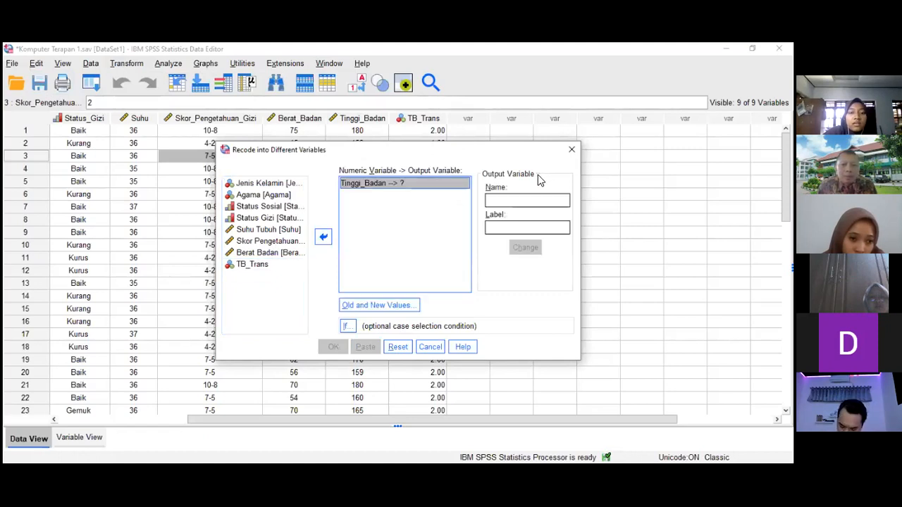
left_click(518, 199)
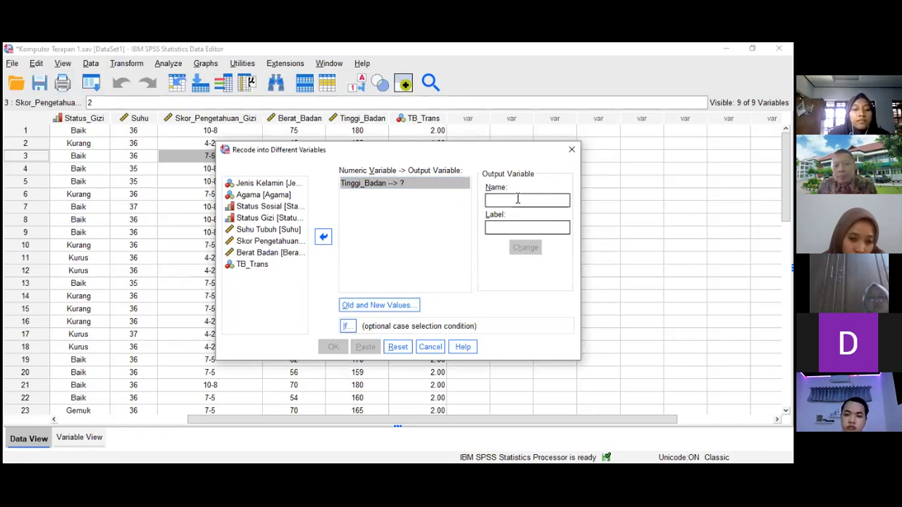
type("Tb_")
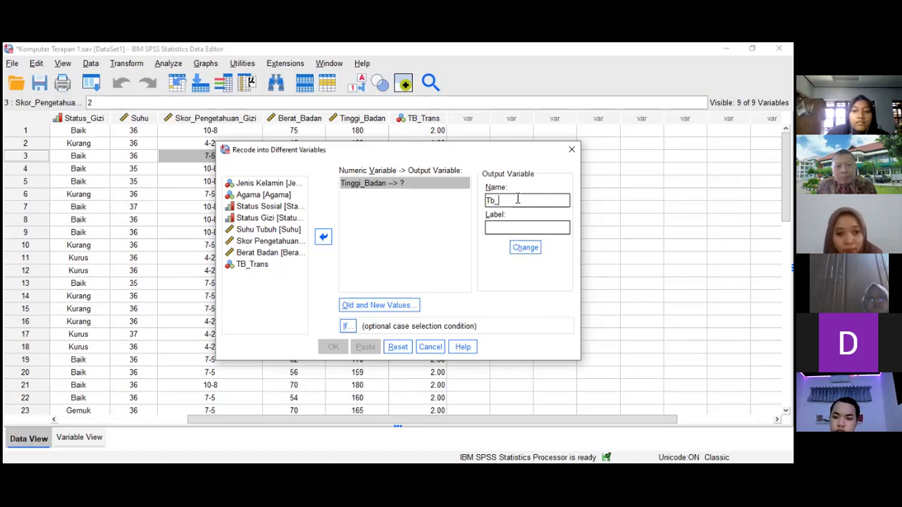
type("Trans")
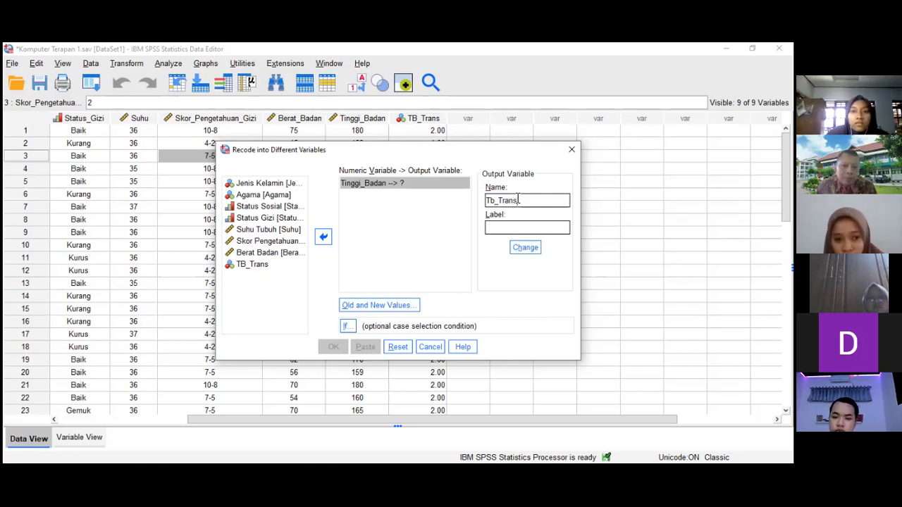
left_click(524, 248)
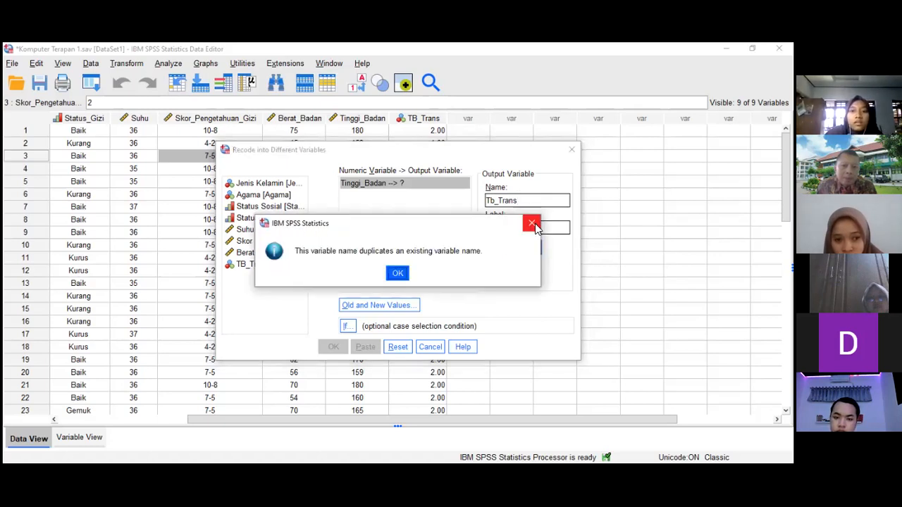
left_click(535, 224)
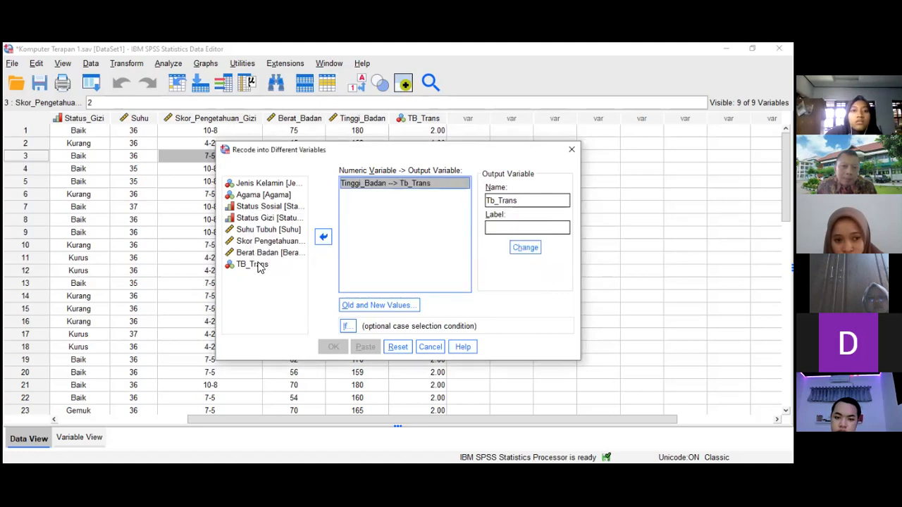
left_click(253, 265)
left_click(325, 237)
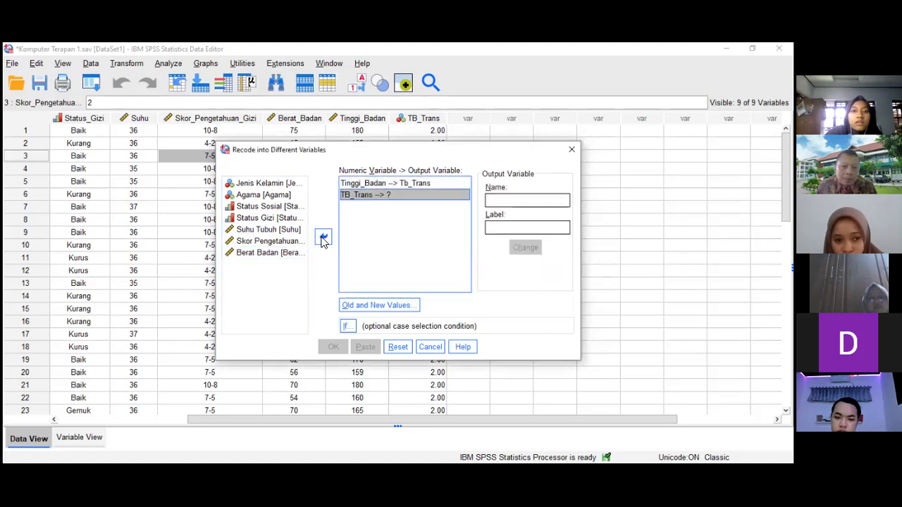
left_click(397, 347)
Step: Add Tinggi_Badan as the recode's input variable and assign it the output variable name TB_NEw
left_click(284, 264)
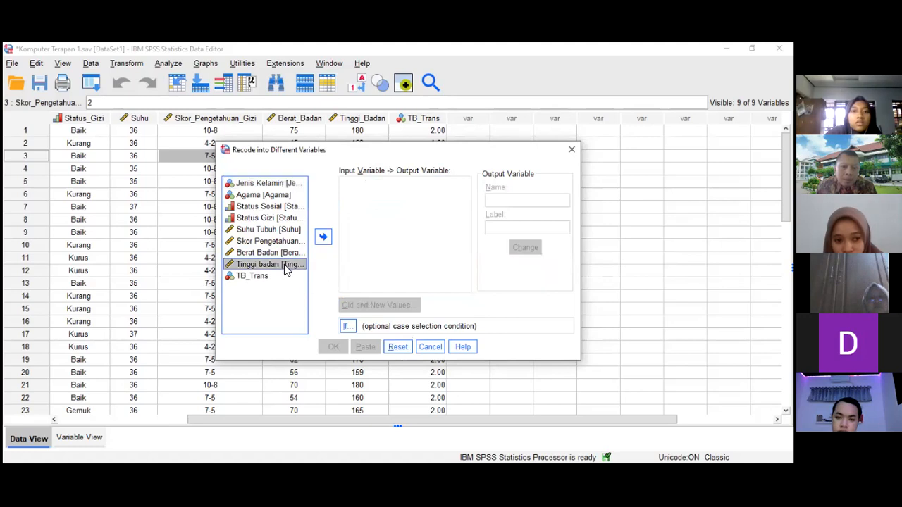
left_click(323, 238)
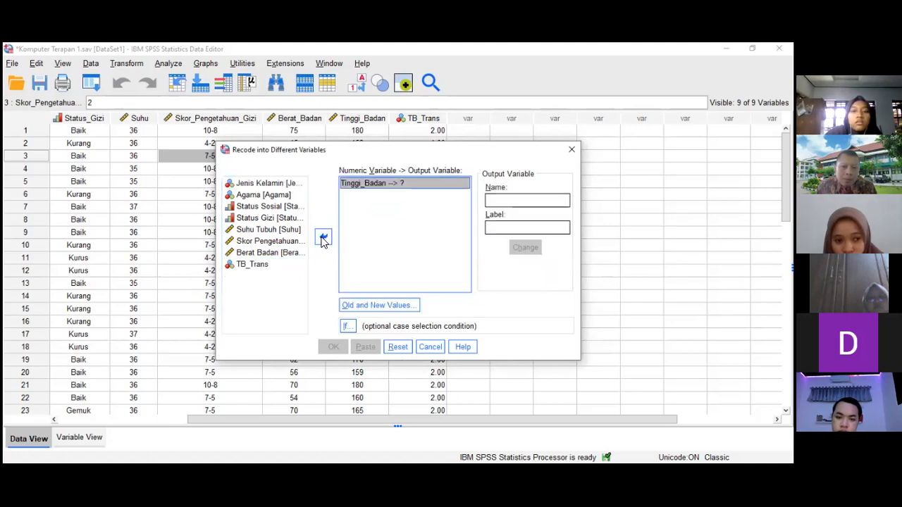
left_click(510, 201)
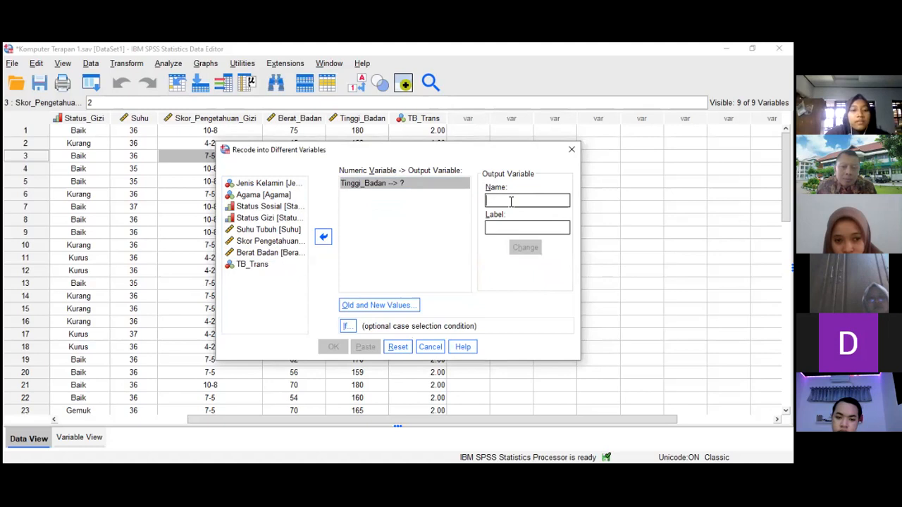
type("TB_")
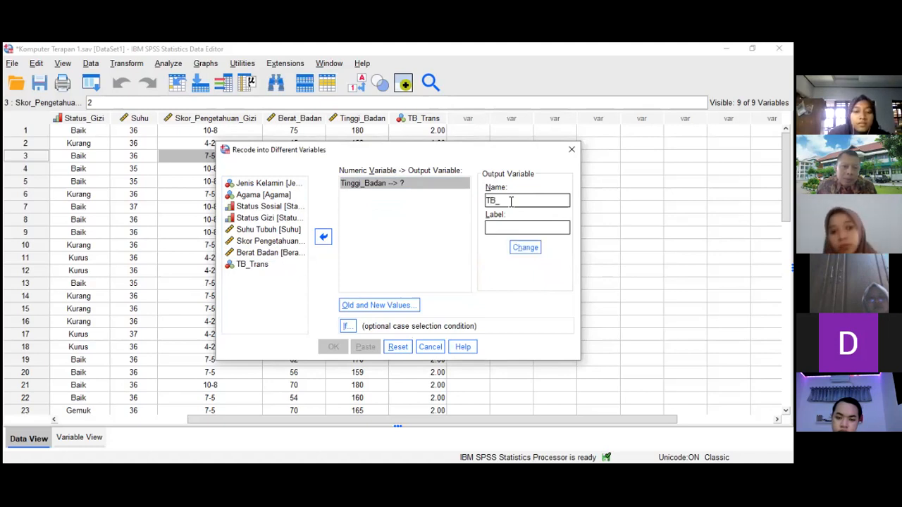
type("NEw")
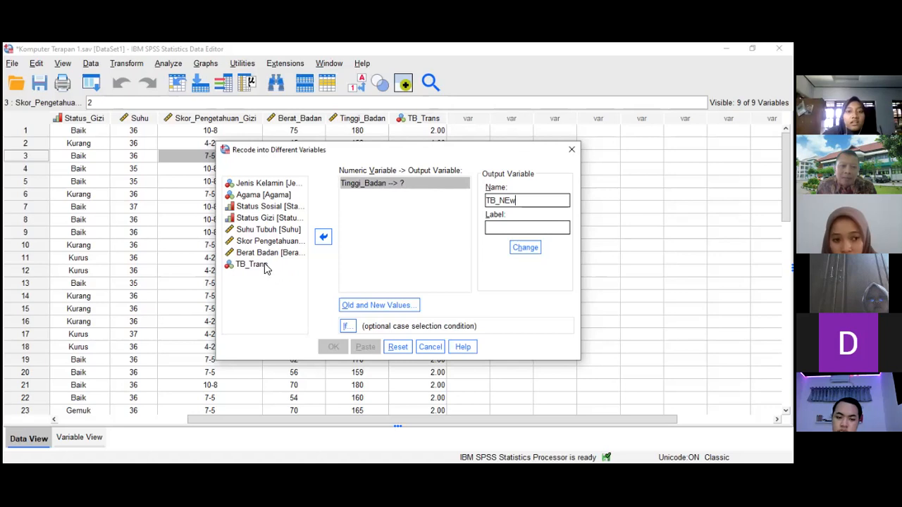
left_click(523, 252)
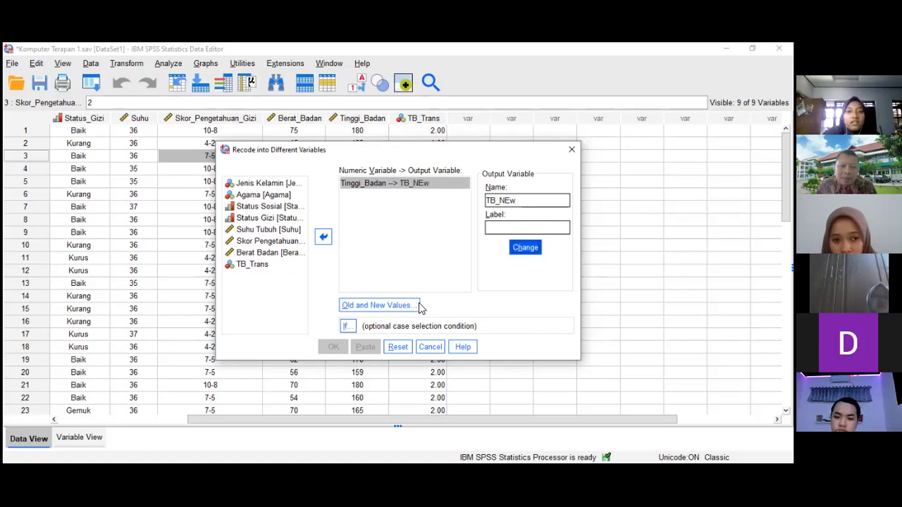
Step: Open the old and new value definitions for TB_NEw and choose a from-through range as the old value type
left_click(376, 305)
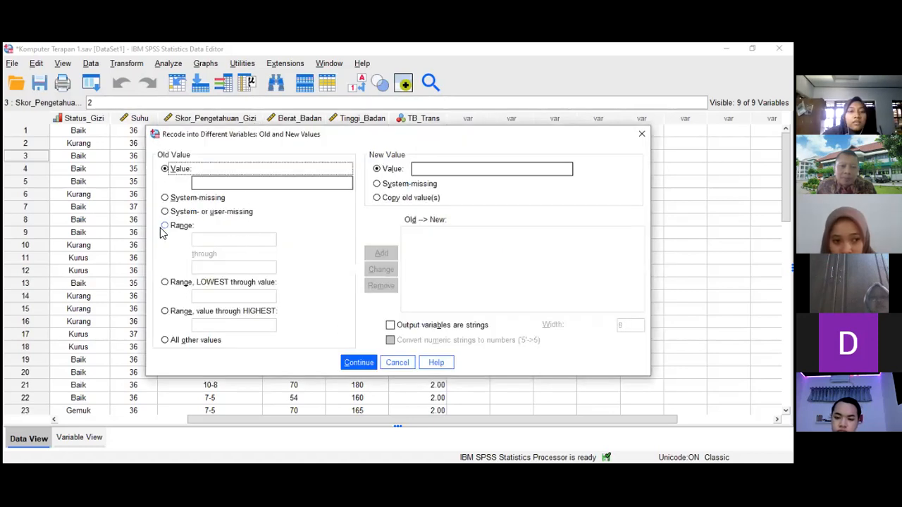
left_click(165, 227)
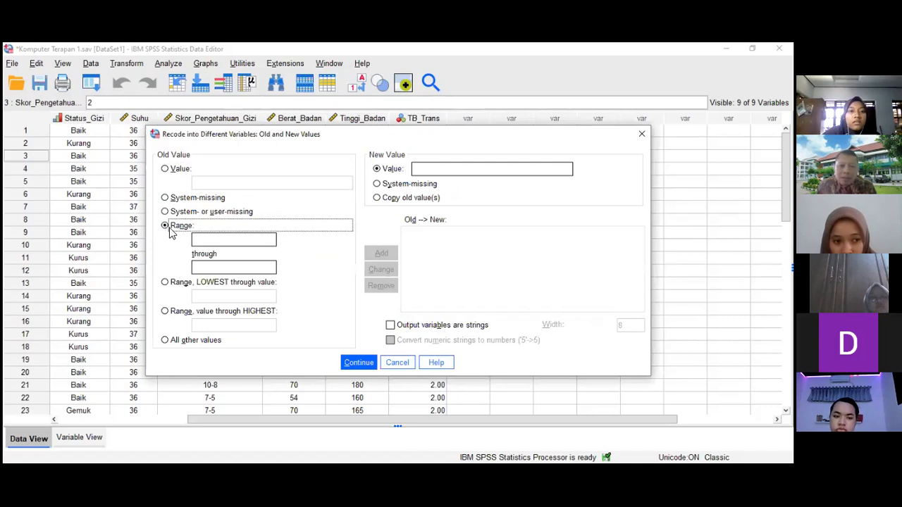
left_click(239, 241)
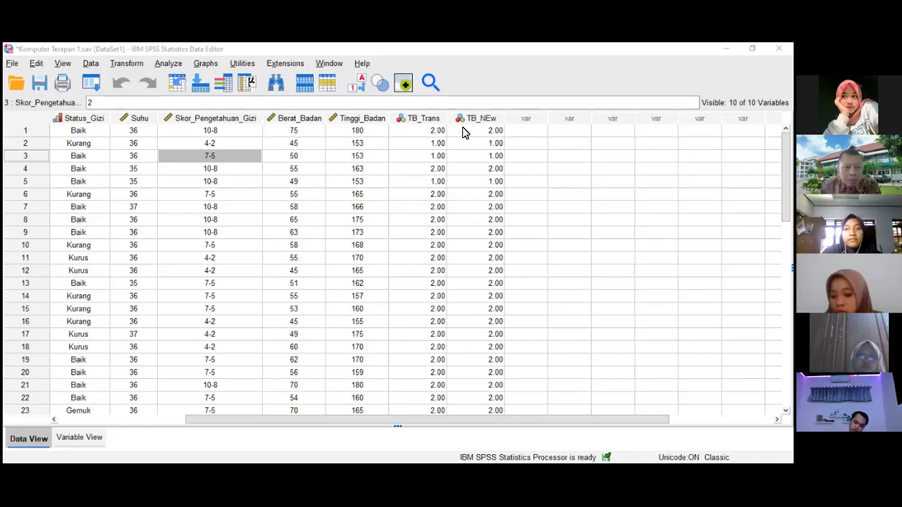
Step: Select the TB_NEw values down the column and review them against Tinggi_Badan and TB_Trans
left_click(463, 131)
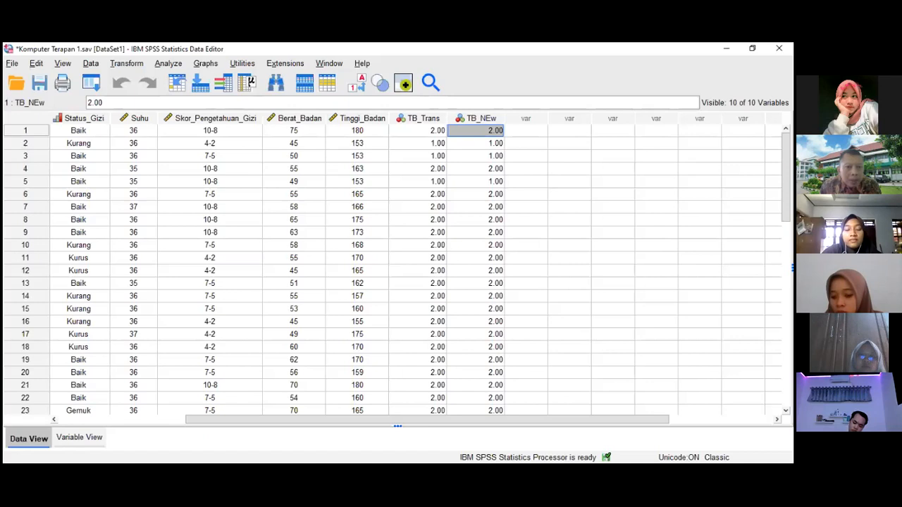
left_click_drag(462, 130, 462, 322)
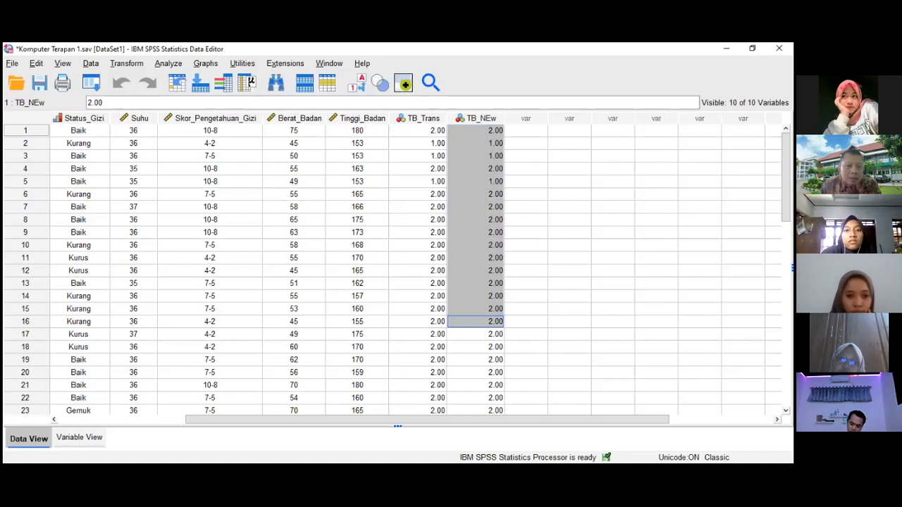
left_click_drag(475, 321, 475, 412)
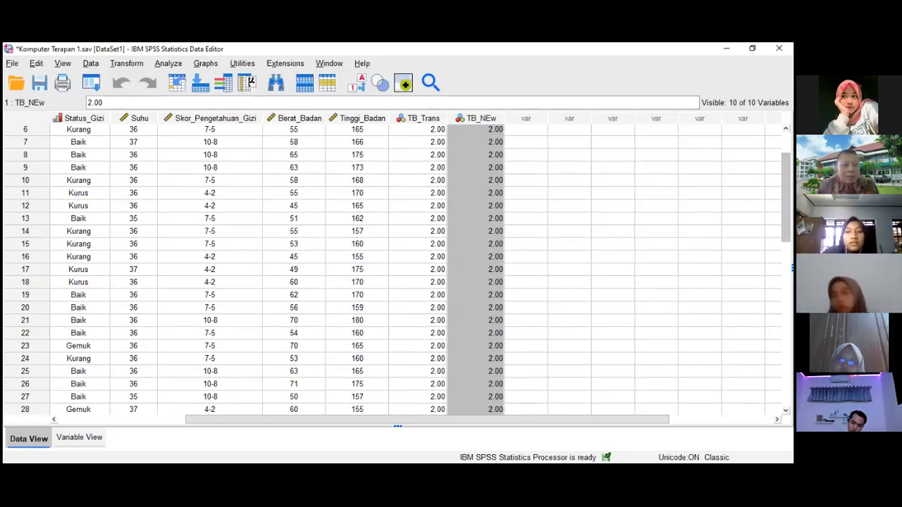
scroll(395, 268, "up", 2)
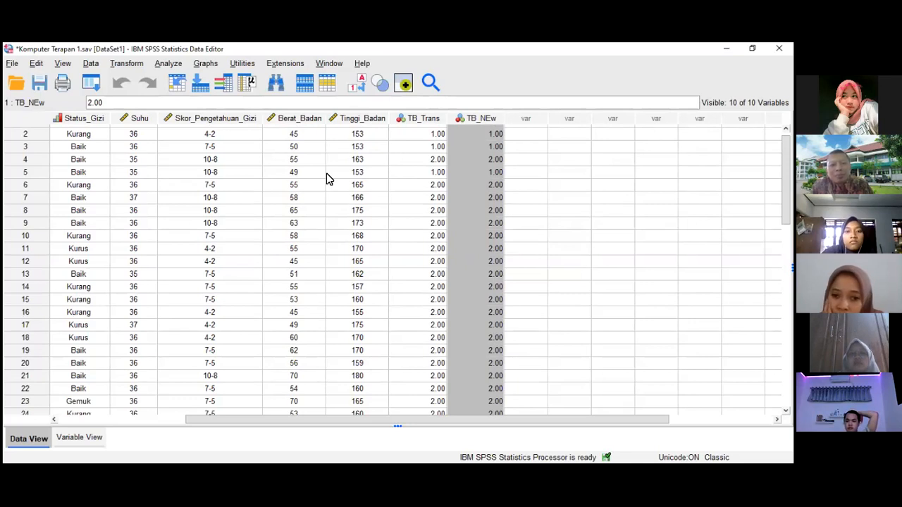
scroll(326, 174, "up", 1)
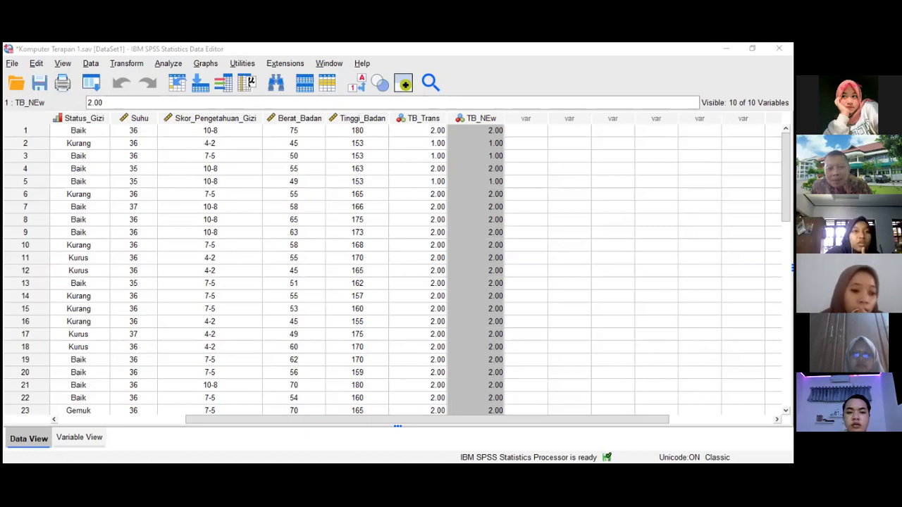
left_click(122, 56)
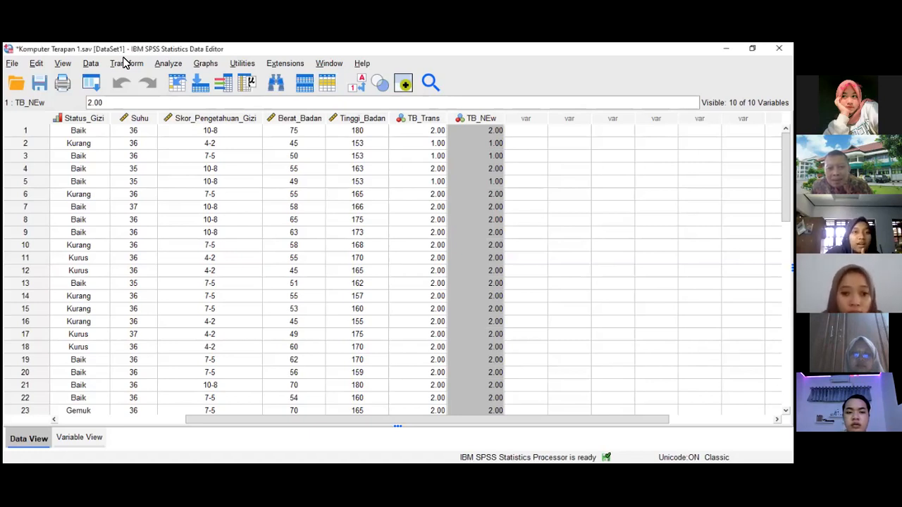
left_click(126, 64)
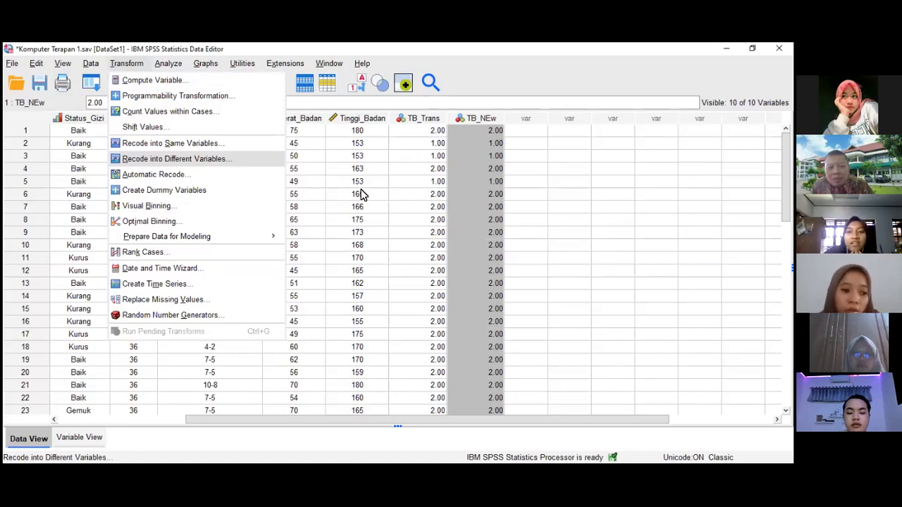
left_click(484, 206)
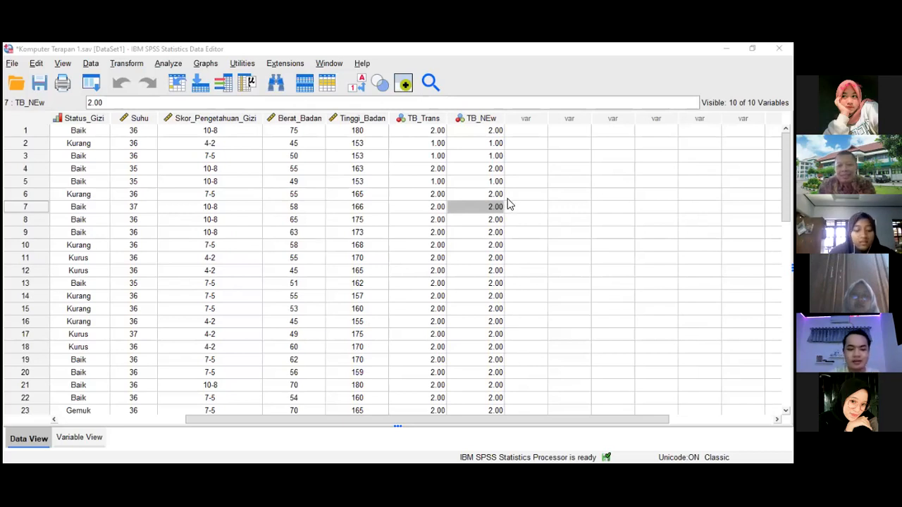
Step: Set up a recode of Tinggi_Badan into a different variable with the output name TB_2 and open its old and new values
key("alt+t")
key("r")
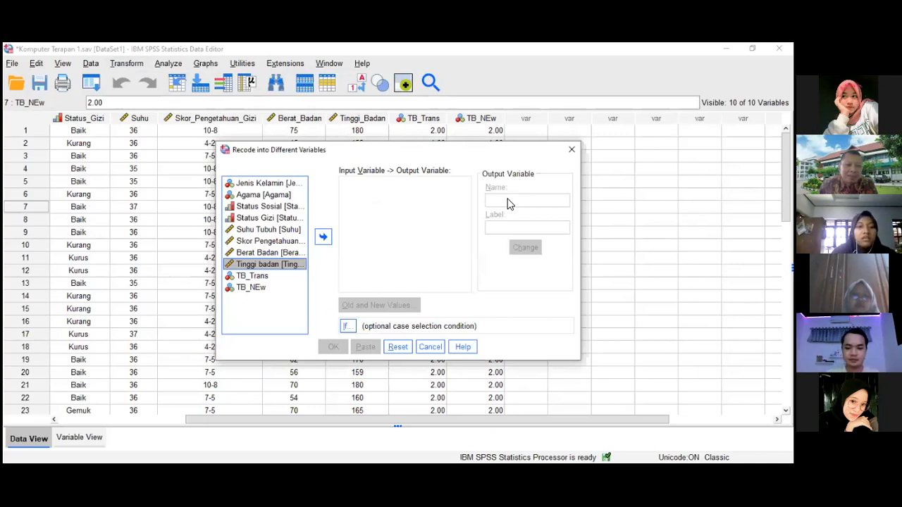
left_click(510, 204)
type("TB_")
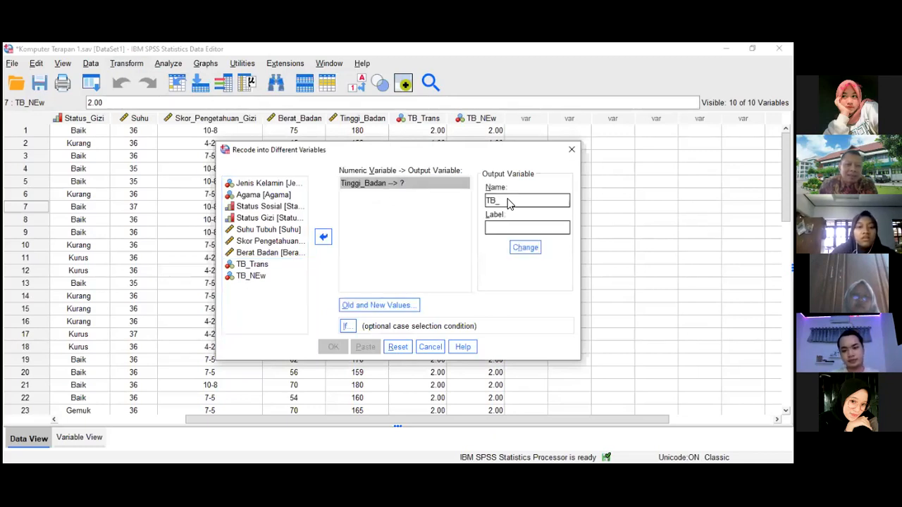
type("2")
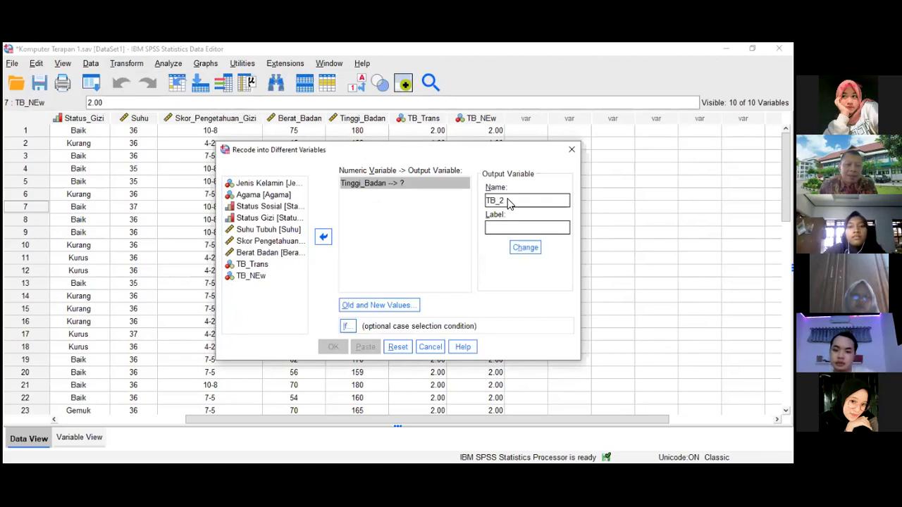
left_click(385, 308)
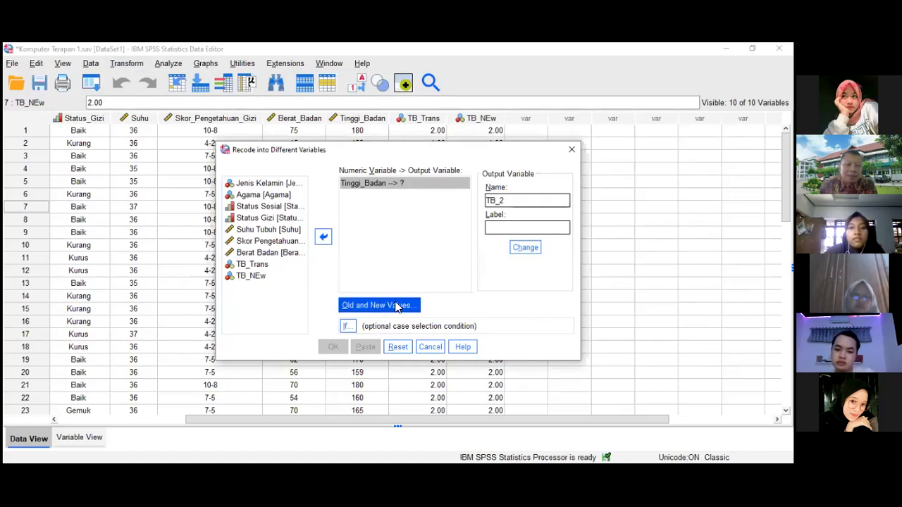
left_click(525, 248)
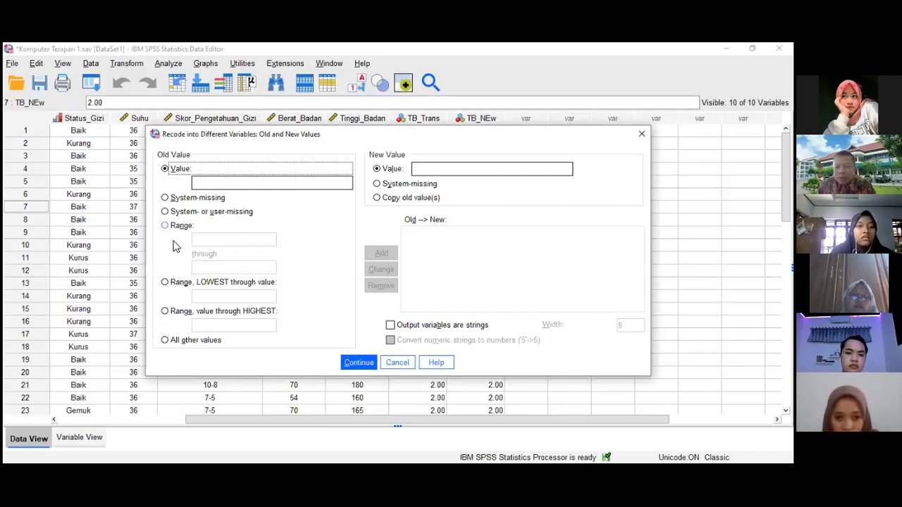
Step: Add a recode rule that maps heights from 165 through the highest value to the new value 4
left_click(222, 325)
type("165")
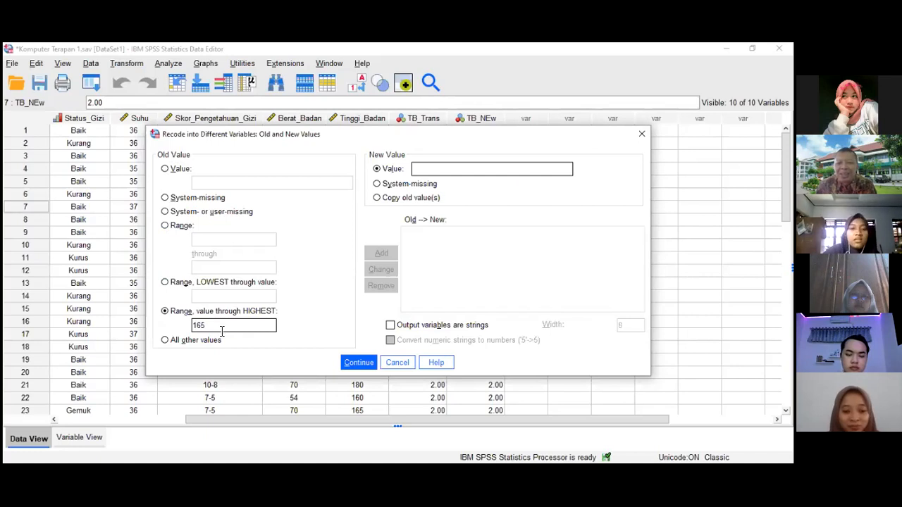
left_click(434, 170)
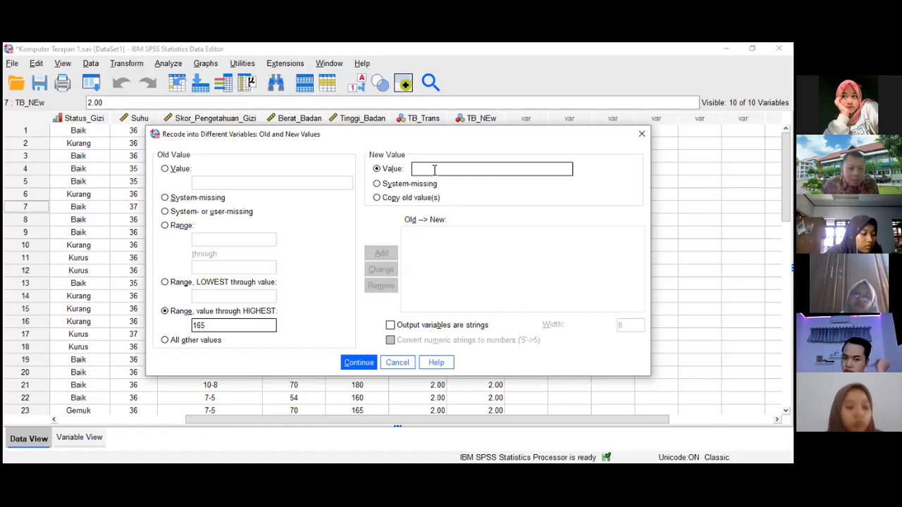
type("4")
key("alt+a")
Step: Add a recode rule that maps heights from the lowest value through 155 to the new value 1
key("alt+g")
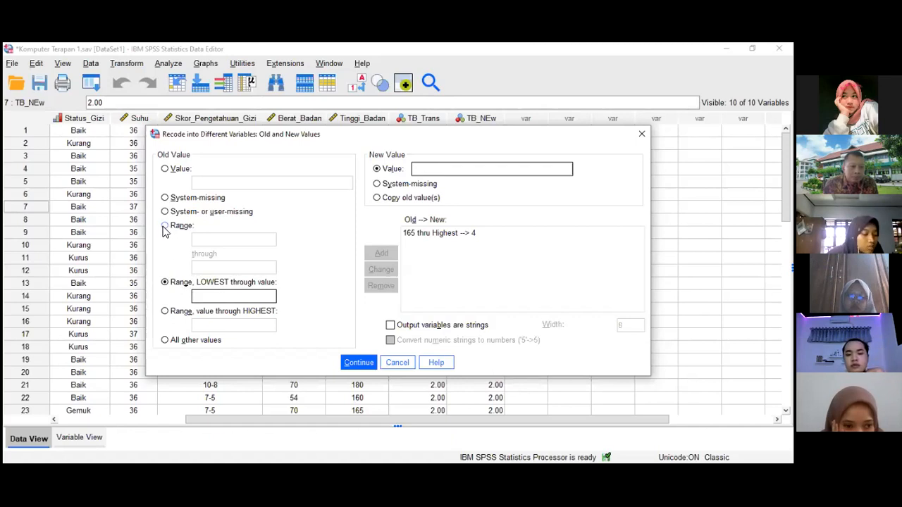
type("1")
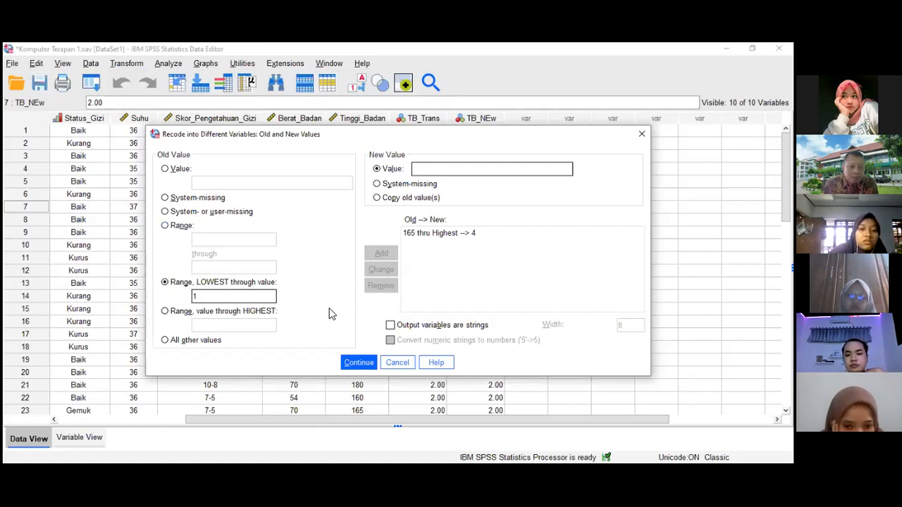
type("55")
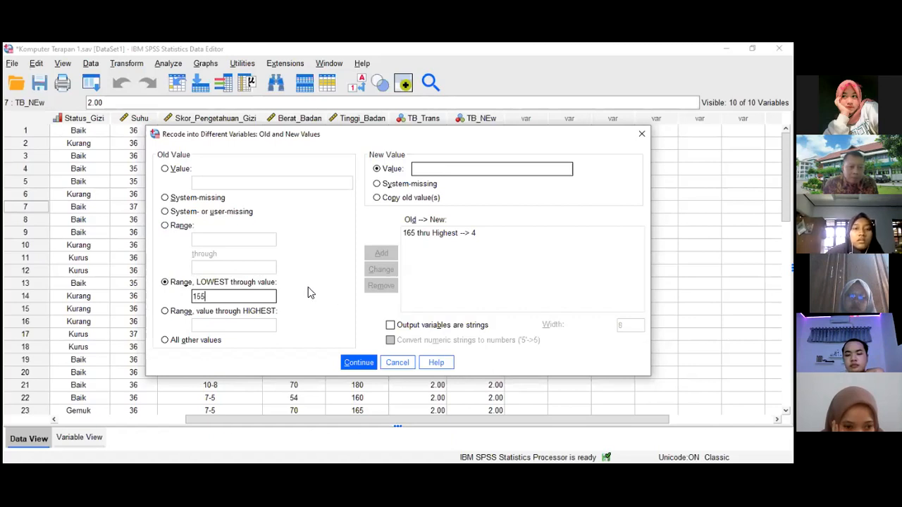
left_click(441, 168)
type("1")
left_click(381, 253)
Step: Add a recode rule that maps the height range 155 through 160 to the new value 2
left_click(179, 228)
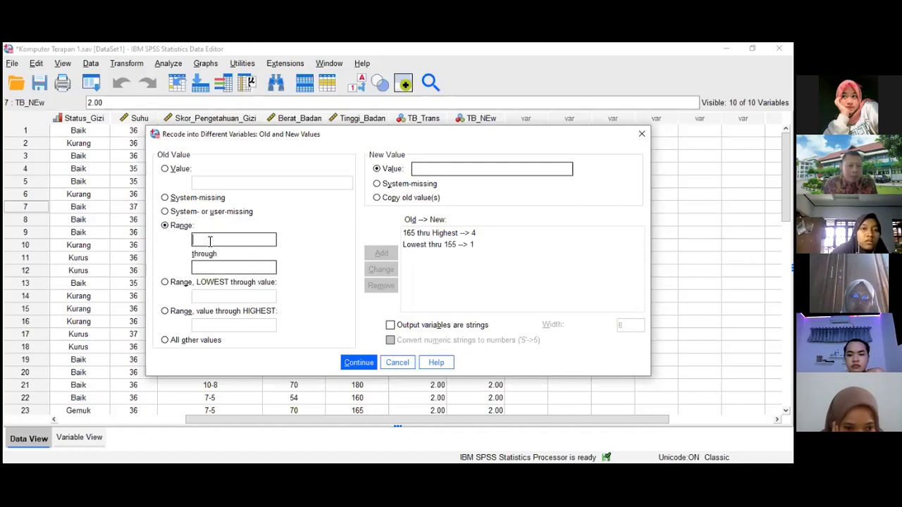
type("155")
left_click(214, 266)
type("1")
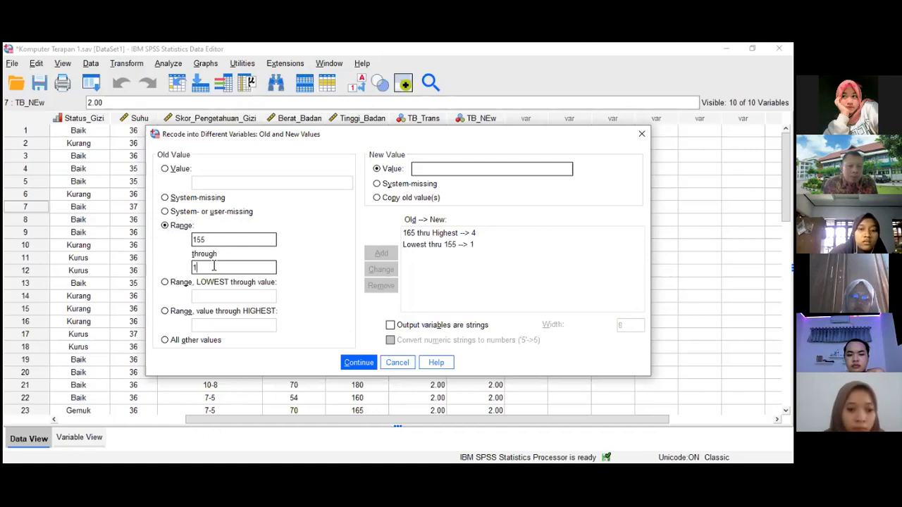
type("60")
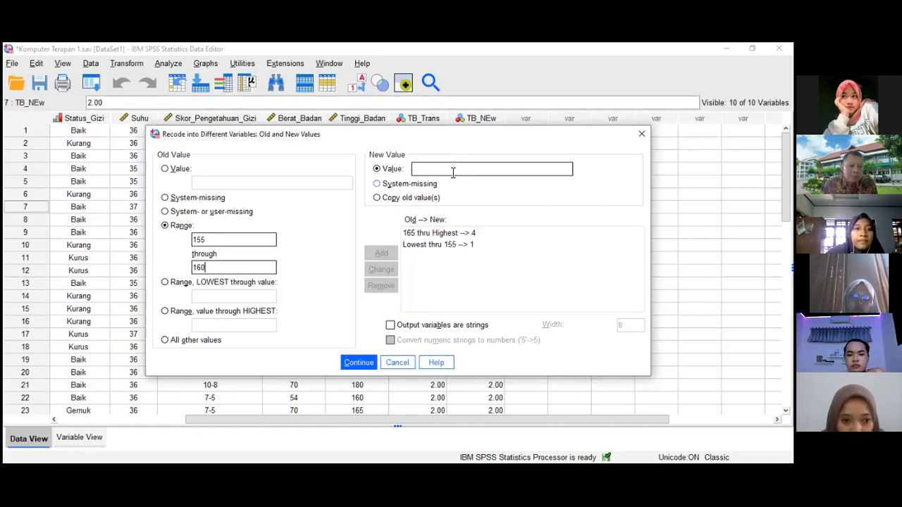
type("2")
left_click(381, 253)
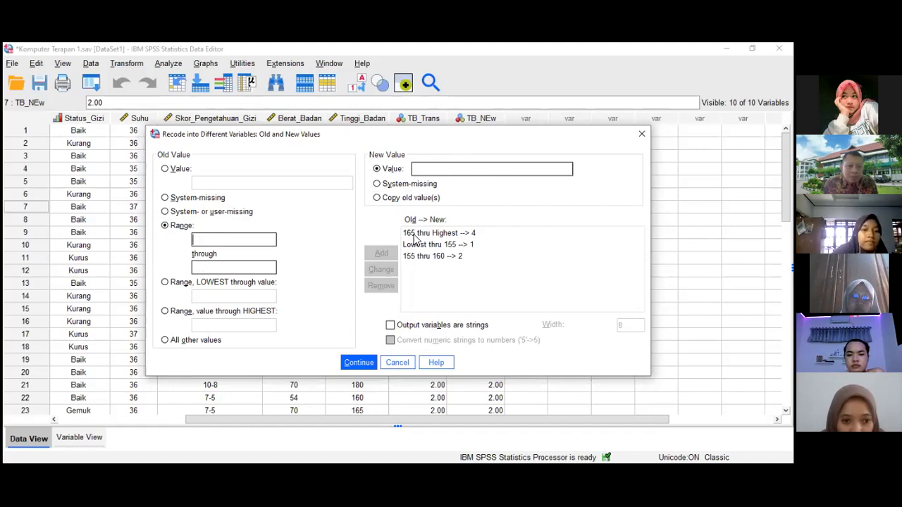
Step: Add a rule mapping the height range 160 through 165 to the new value 3, and run the recode into TB_2
left_click(214, 240)
type("1")
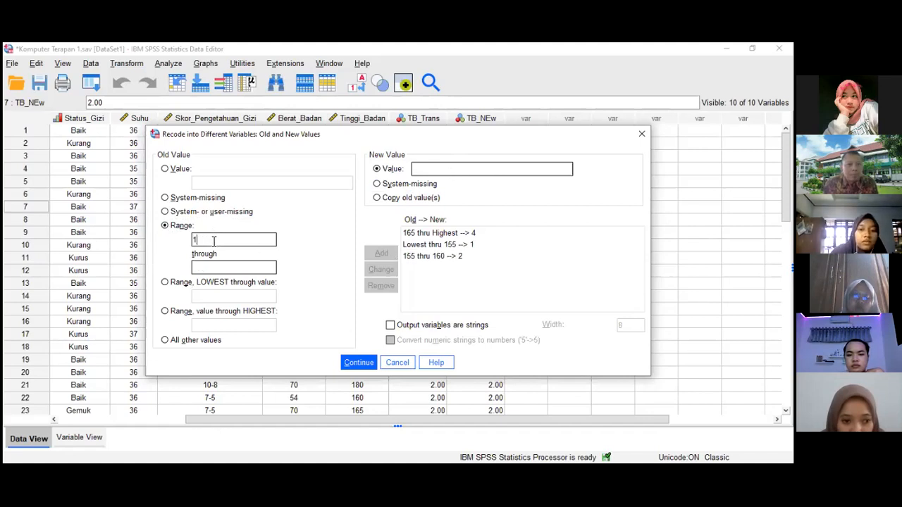
type("6")
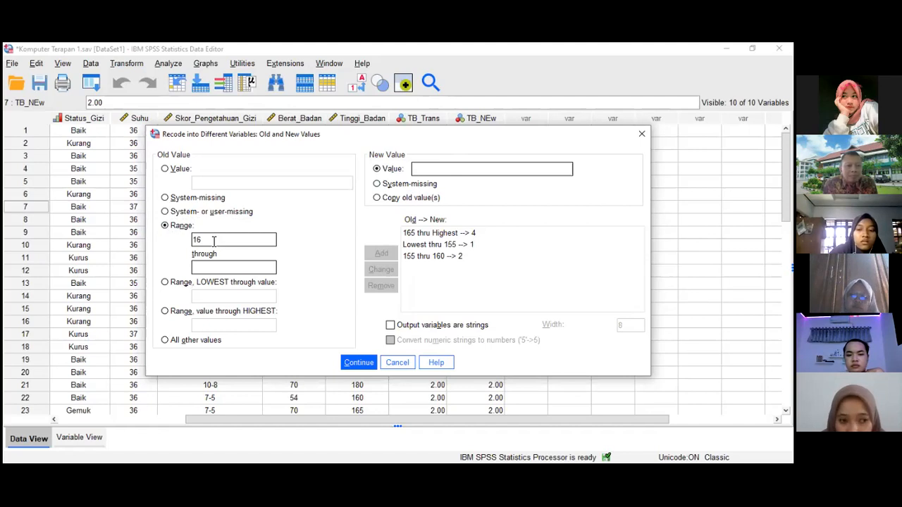
type("0")
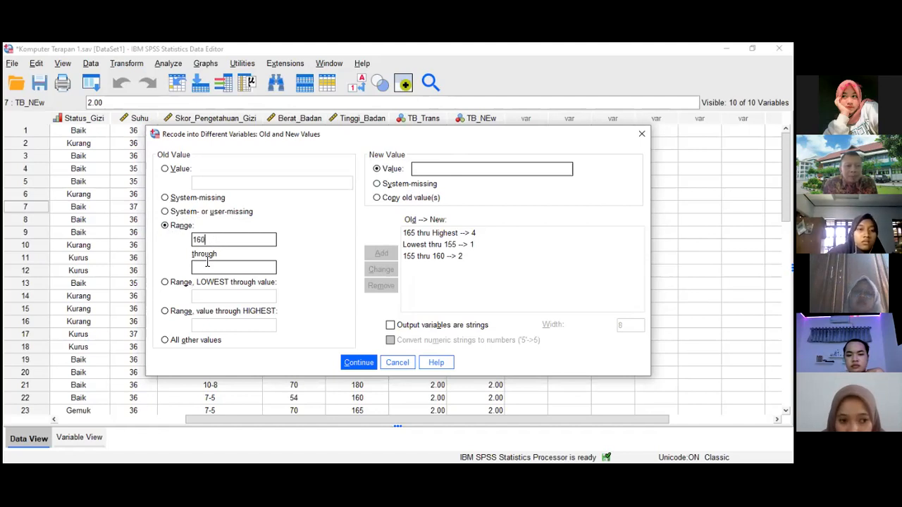
left_click(219, 266)
type("165")
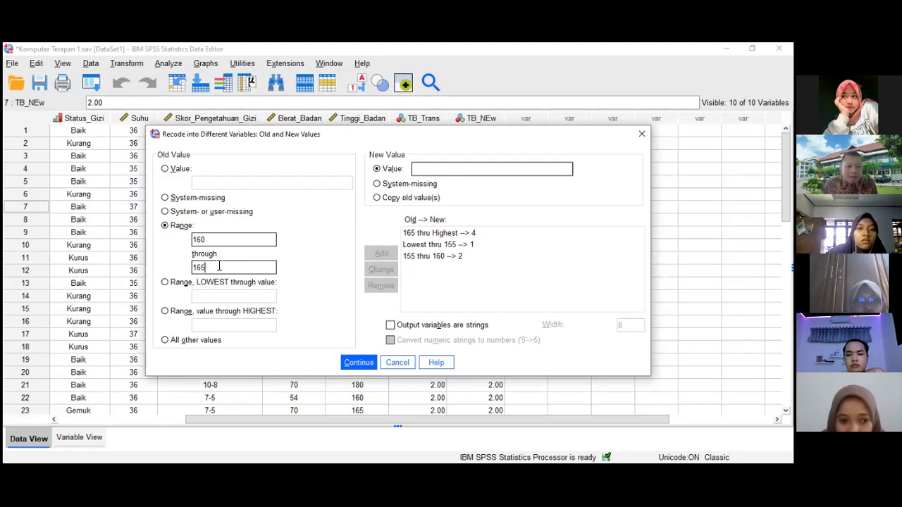
left_click(424, 168)
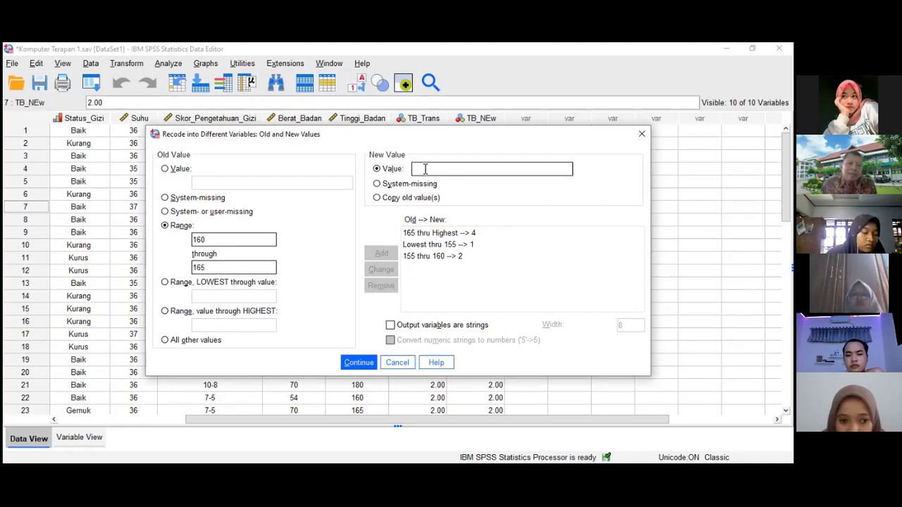
type("3")
left_click(384, 253)
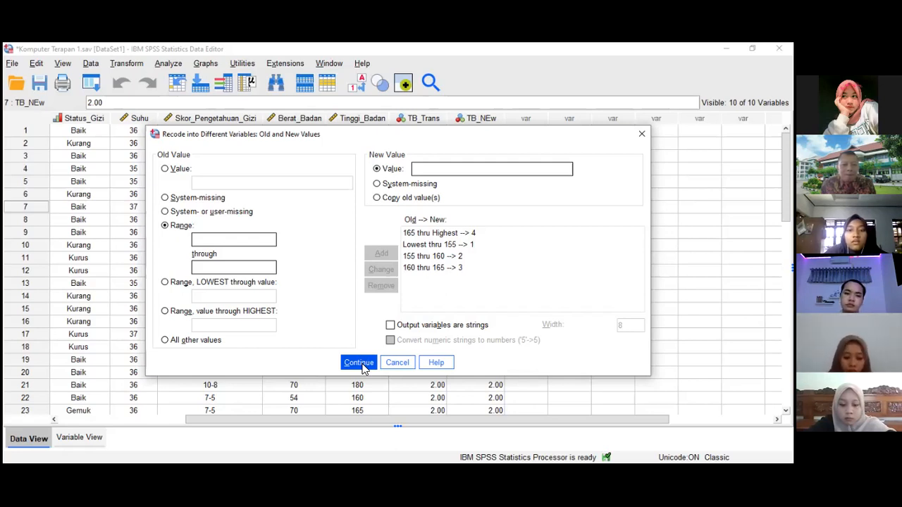
left_click(358, 362)
left_click(353, 334)
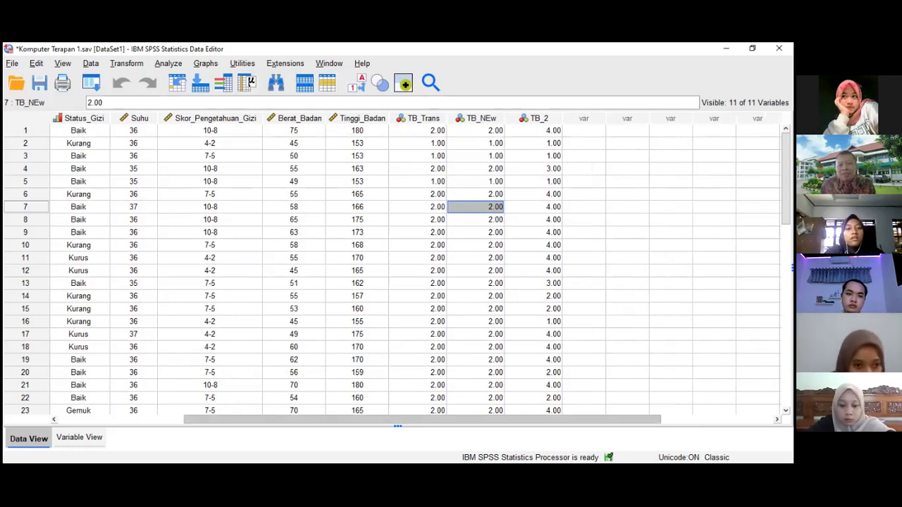
Step: Select the TB_2 values from the first case down to the end of the data and compare them with Tinggi_Badan
scroll(439, 136, "right", 1)
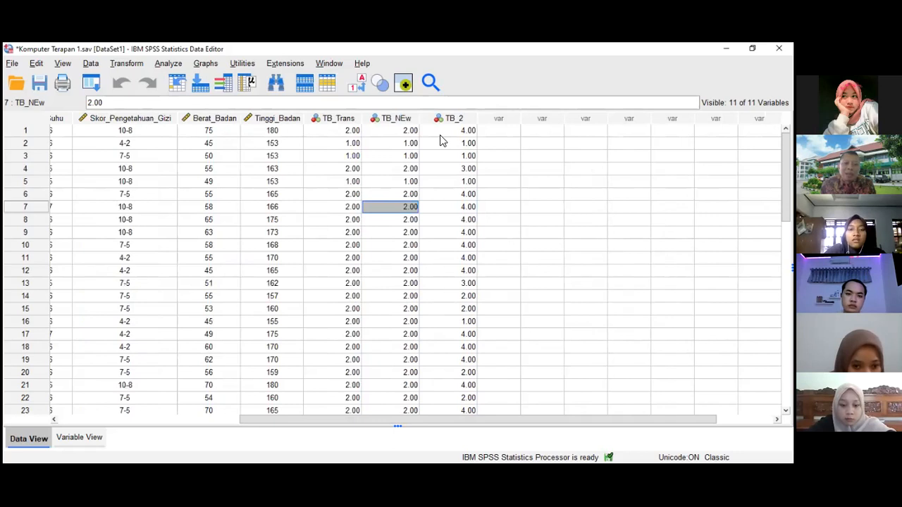
left_click(442, 127)
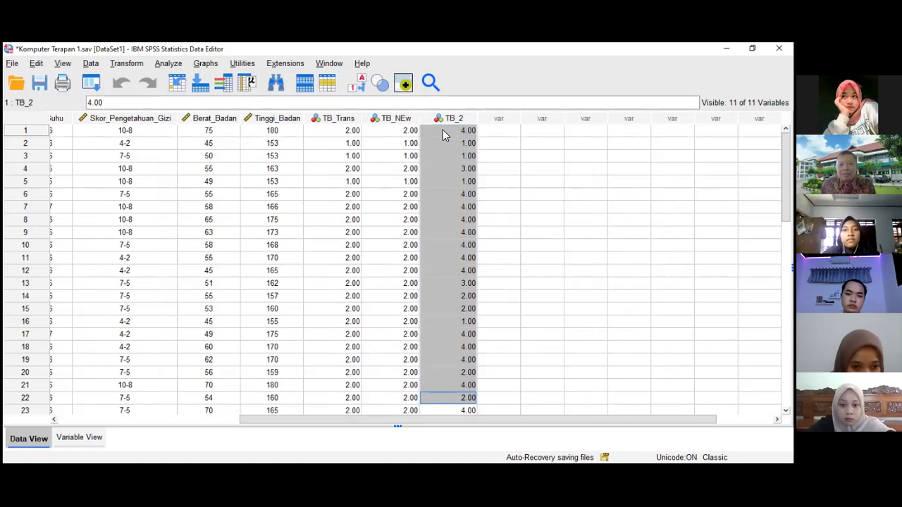
key("Down")
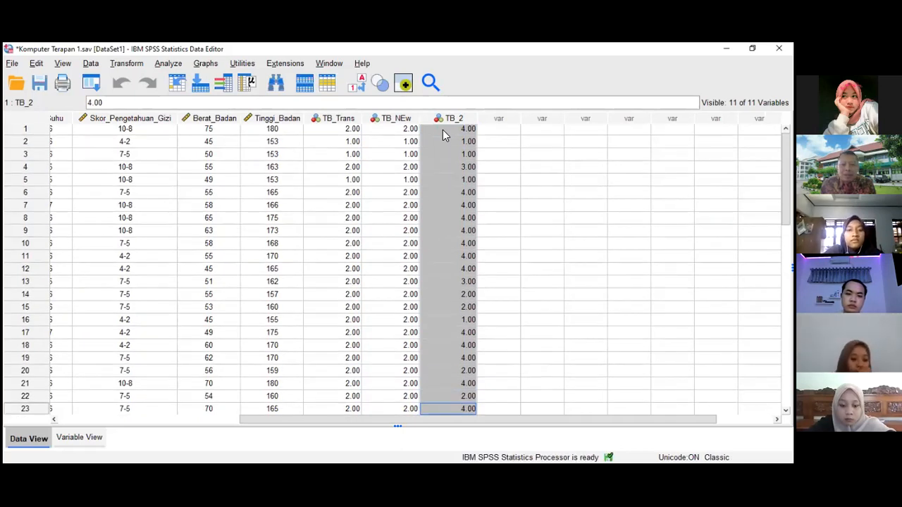
key("Down")
key("Down")
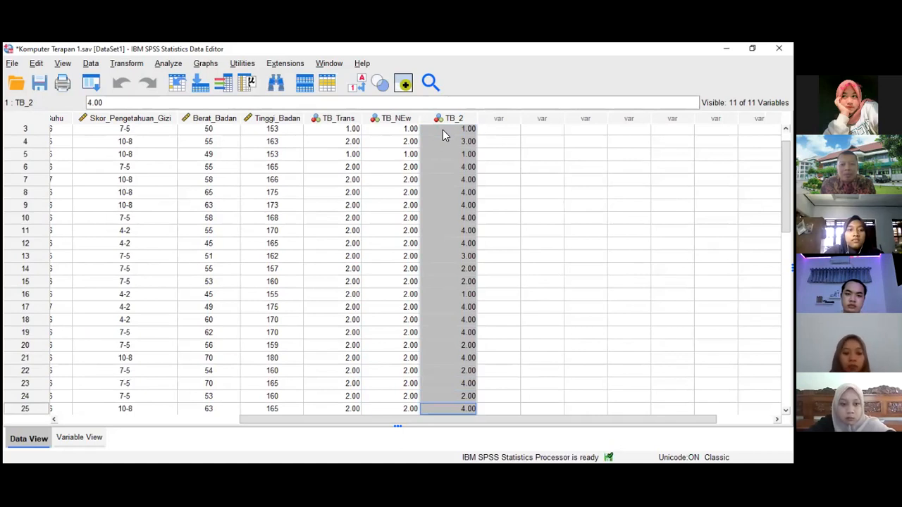
key("Down")
key("Down")
key("Down")
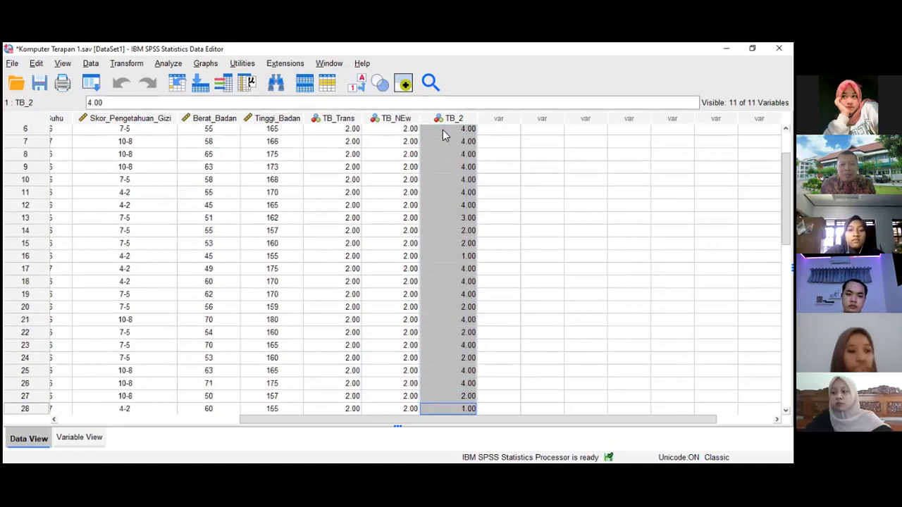
key("Down")
key("Down")
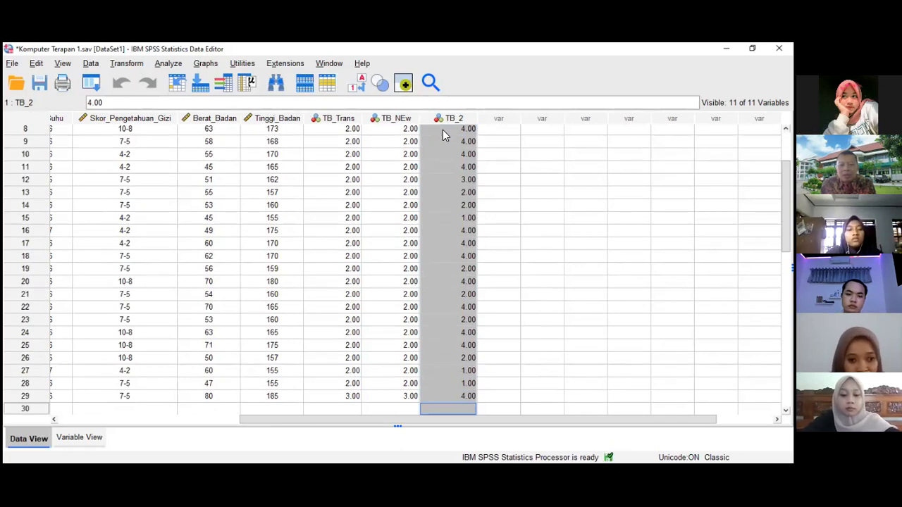
Step: Select the TB_2 values from case 30 back up to case 1 and review them against Tinggi_Badan
key("Up")
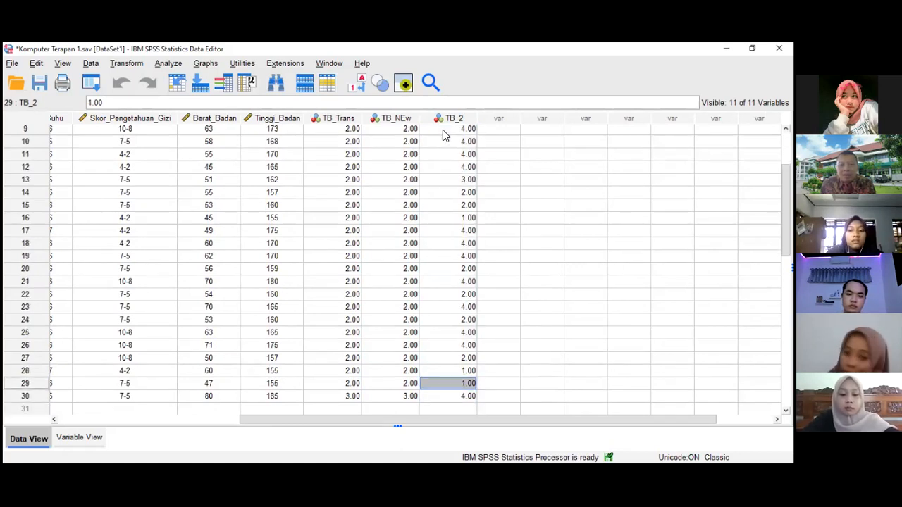
key("Down")
key("shift+Up")
key("shift+Up")
key("shift+Up")
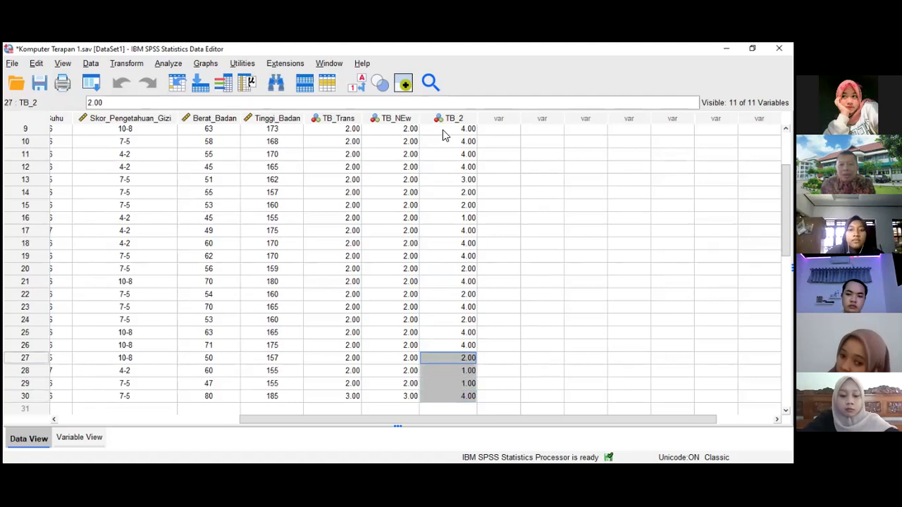
key("shift+Up")
key("shift+Up")
key("shift+Up")
key("shift+Up")
key("shift+Up")
key("shift+Up")
key("shift+Up")
key("shift+Up")
key("shift+Up")
key("shift+Up")
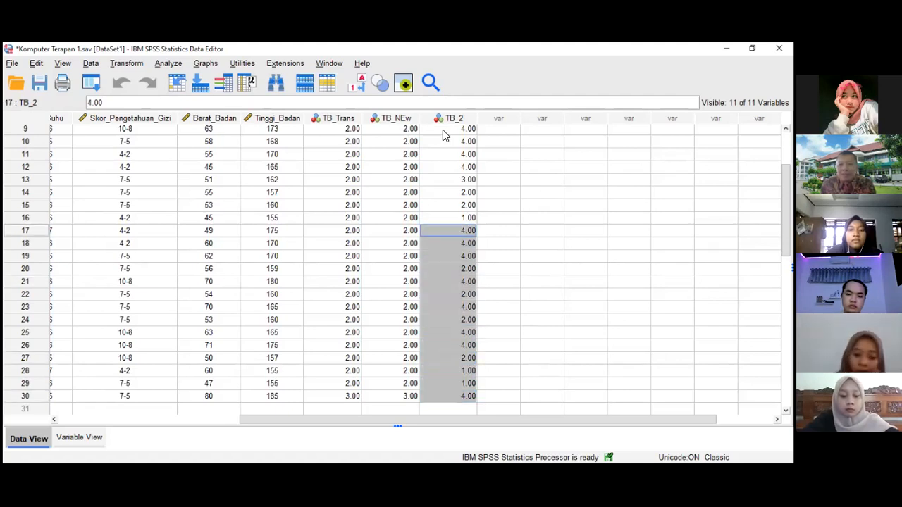
key("shift+Up")
key("shift+Up")
key("shift+Up")
key("shift+Up")
key("shift+Up")
key("shift+Up")
key("shift+Up")
key("shift+Up")
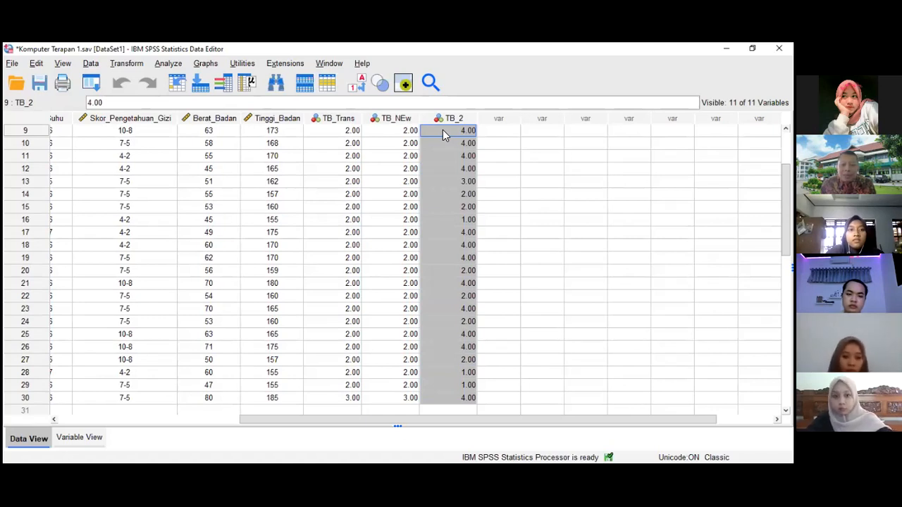
key("shift+Up")
key("shift+Up")
key("shift+Up")
key("shift+Up")
key("shift+Up")
key("shift+Up")
key("shift+Up")
key("shift+Up")
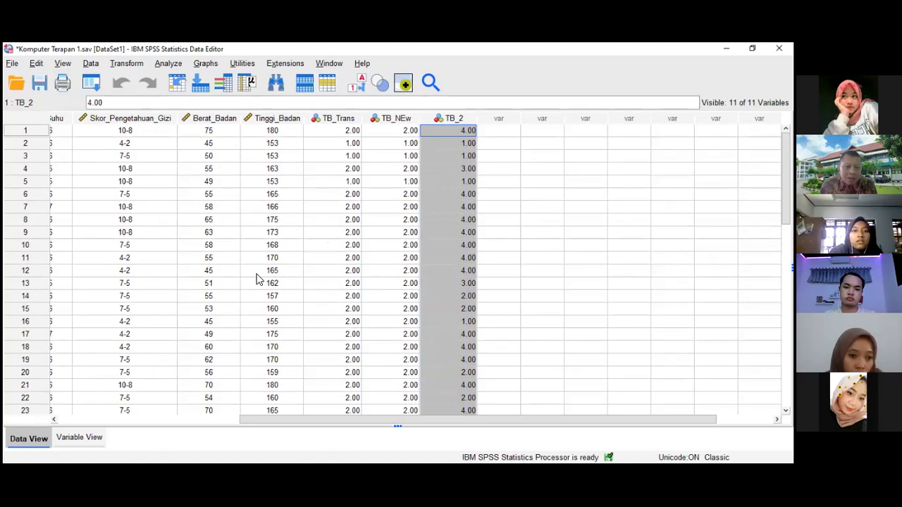
Step: Set up a recode of Tinggi_Badan into a different variable named TB_3
left_click(280, 266)
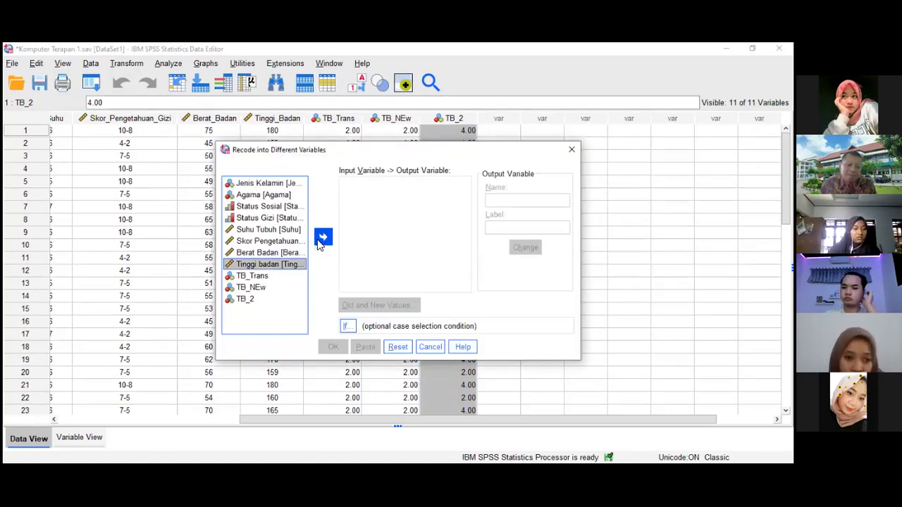
left_click(321, 238)
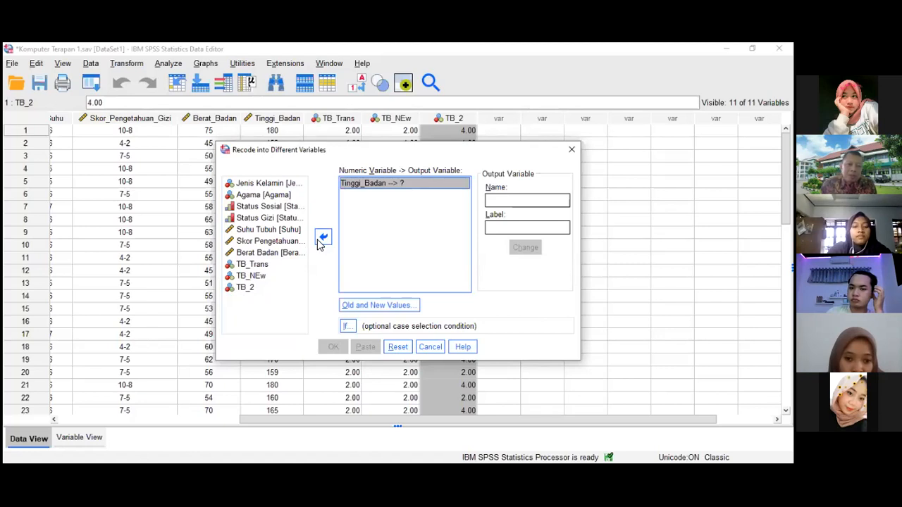
left_click(528, 201)
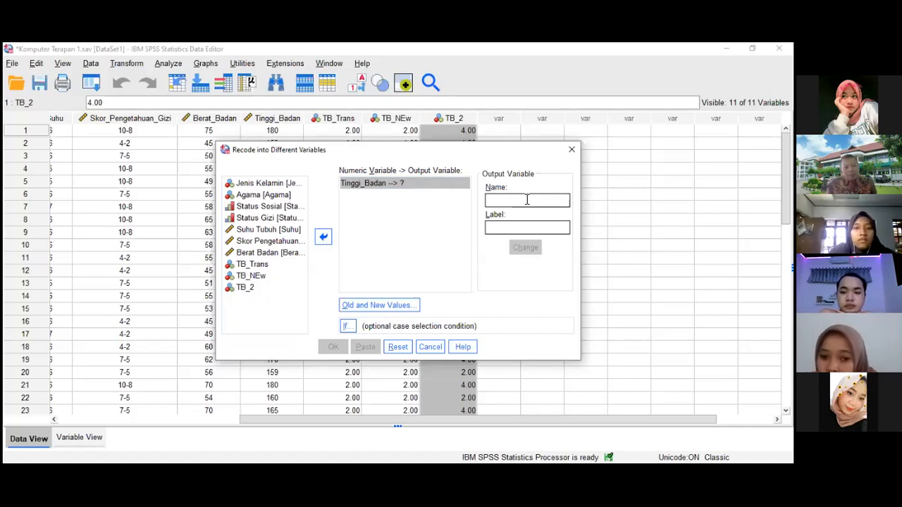
type("TB_3")
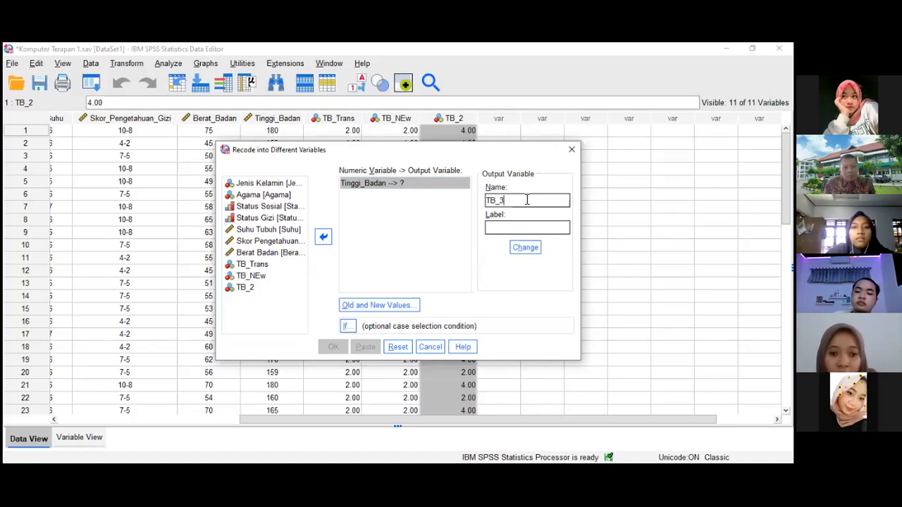
left_click(524, 248)
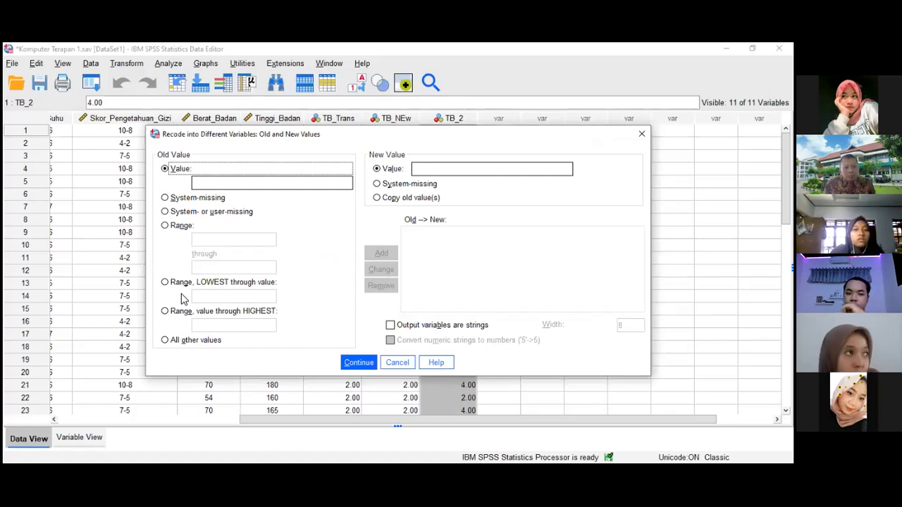
left_click(173, 229)
left_click(218, 241)
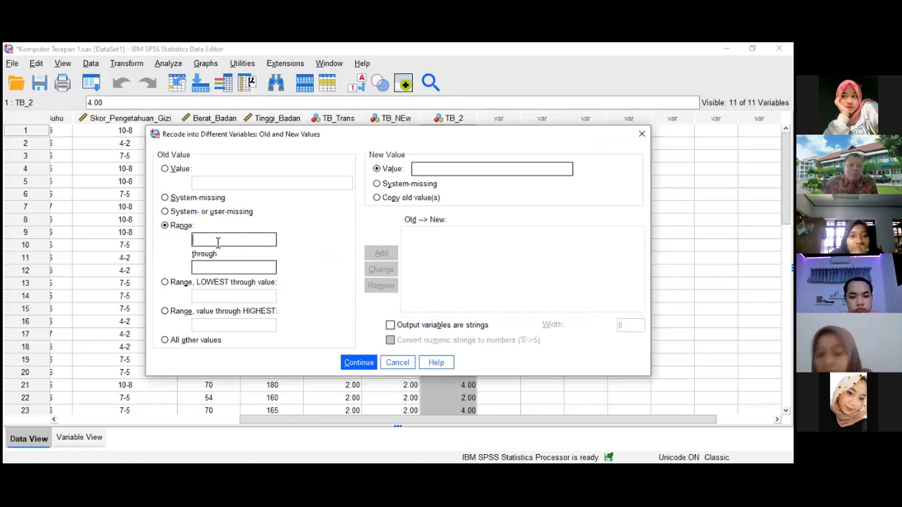
type("1")
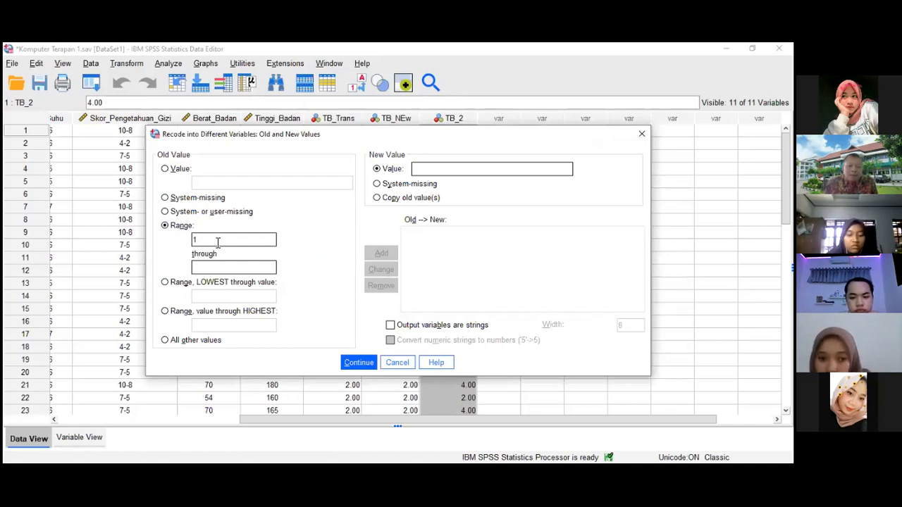
key("BackSpace")
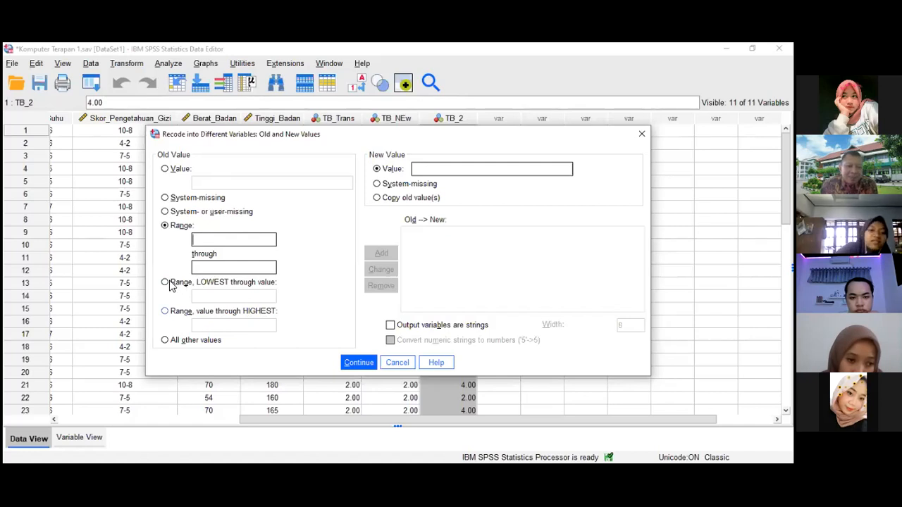
Step: Add a recode rule that maps the lowest height through 165 to the new value 1
left_click(225, 296)
type("16")
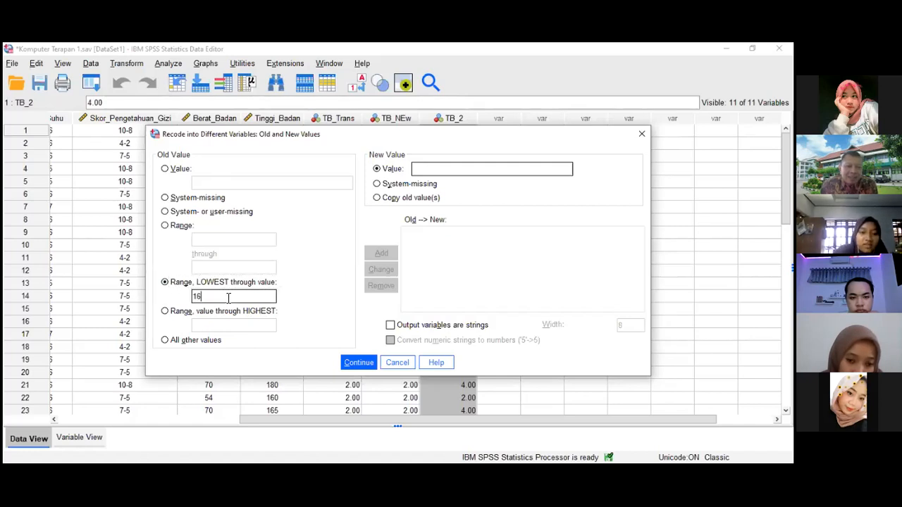
type("5")
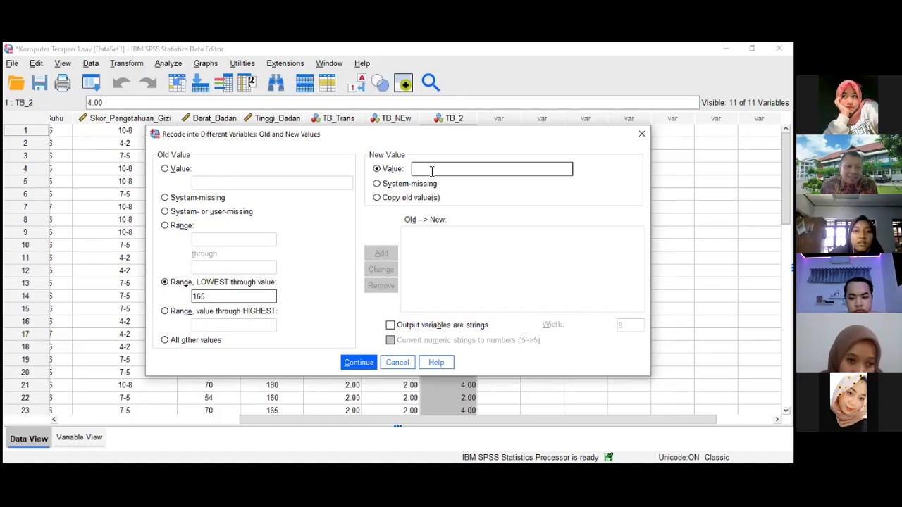
type("1")
key("alt+a")
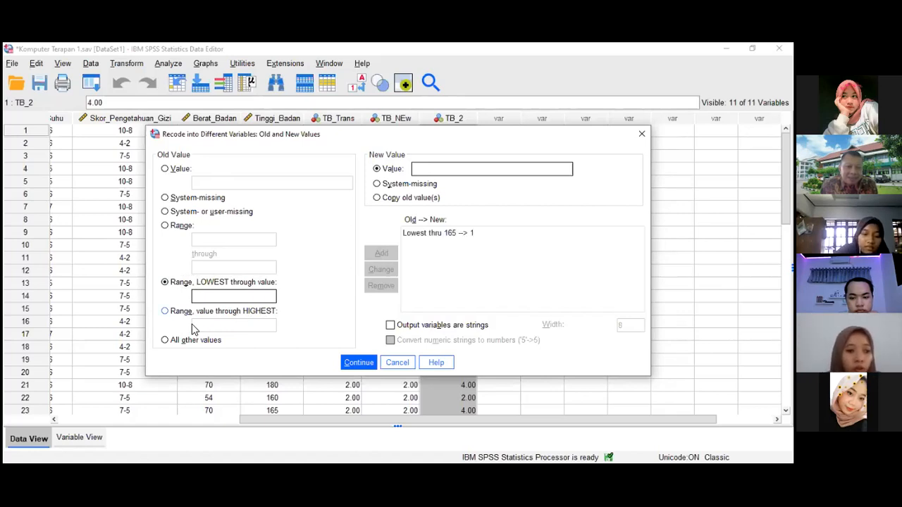
left_click(217, 326)
type("165")
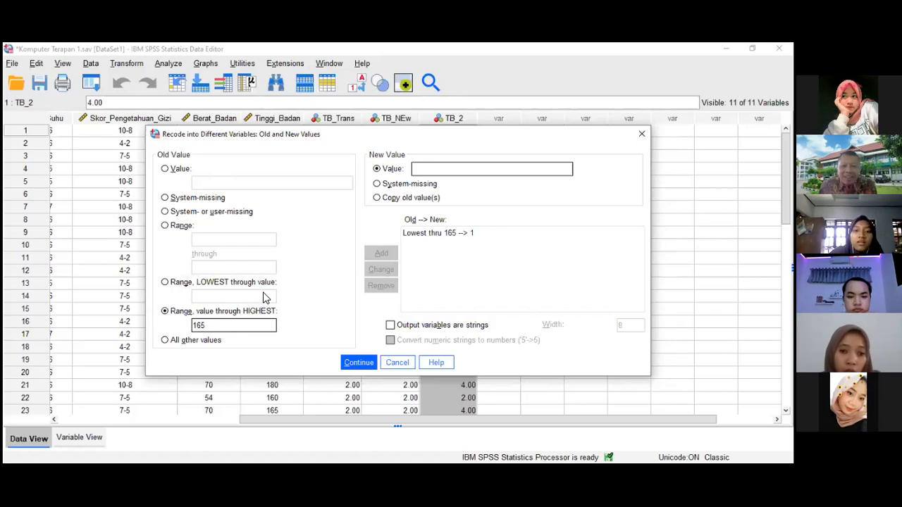
left_click(448, 167)
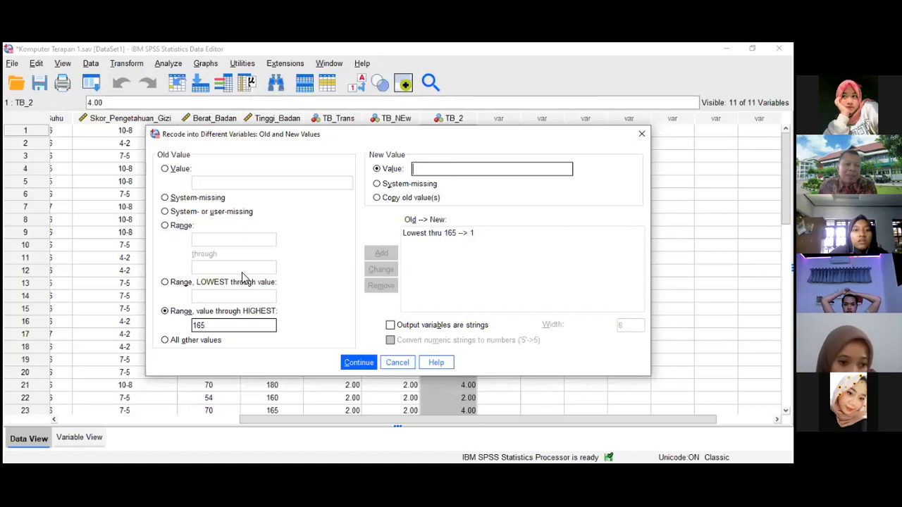
Step: Add a rule mapping all other height values to the new value 2, and run the recode into TB_3
left_click(166, 341)
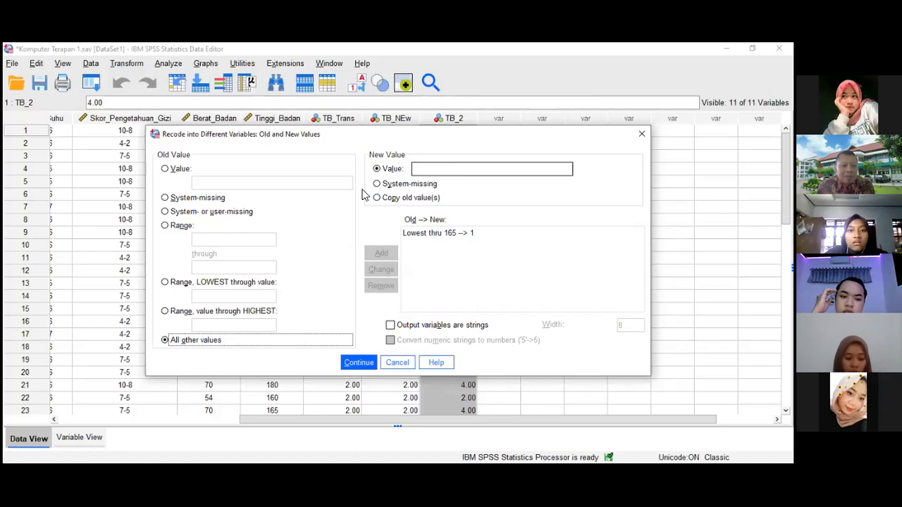
left_click(425, 170)
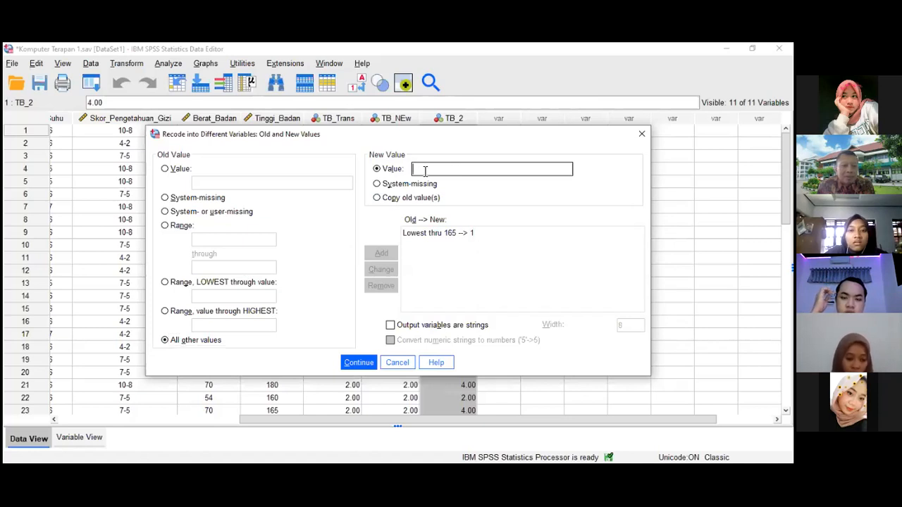
type("2")
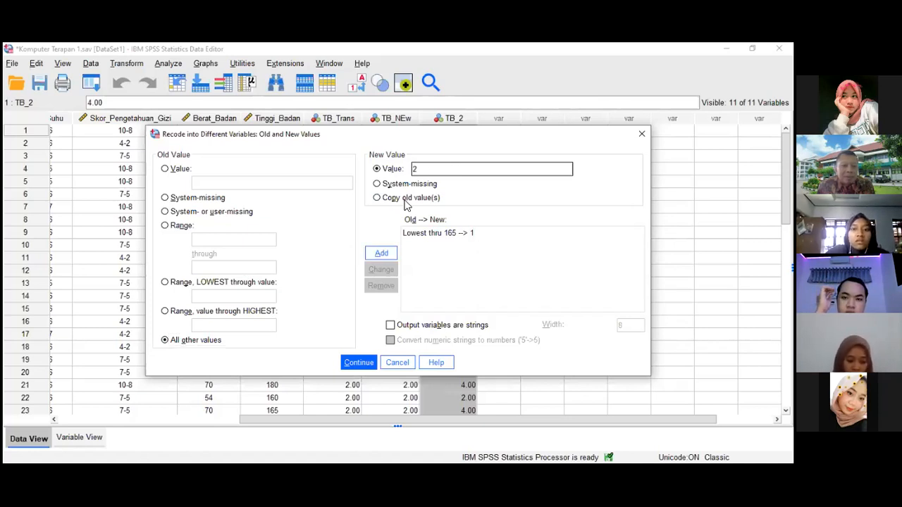
left_click(381, 253)
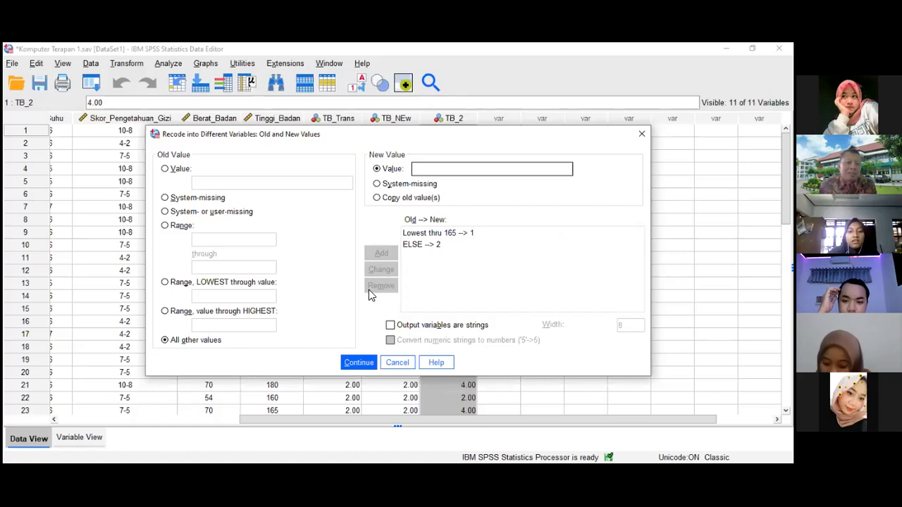
left_click(355, 363)
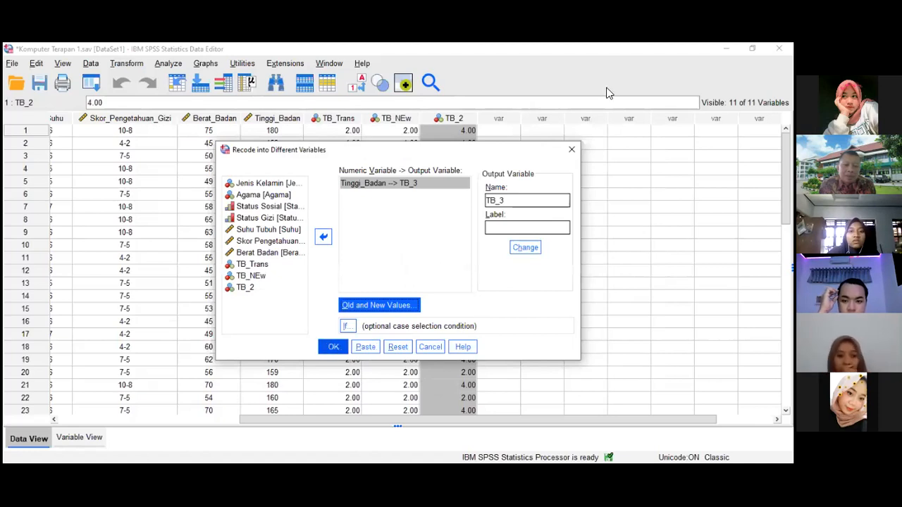
key("Return")
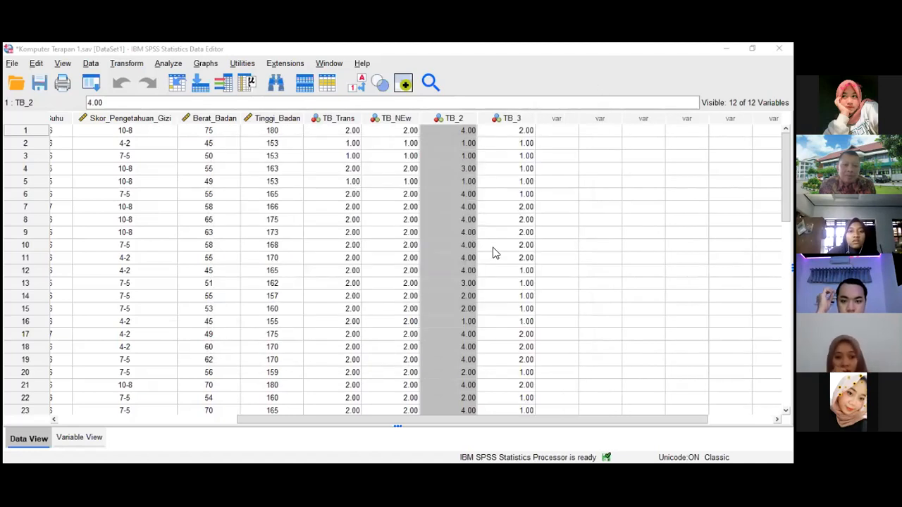
Step: Select the TB_3 values from case 1 down to case 23 and compare them with Tinggi_Badan and the earlier recodes
key("Right")
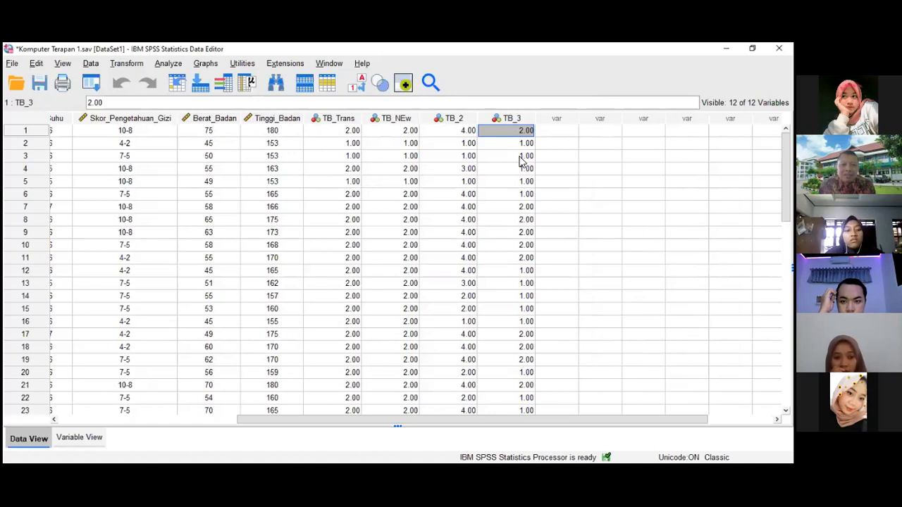
key("shift+Down")
key("shift+Down")
key("shift+Down")
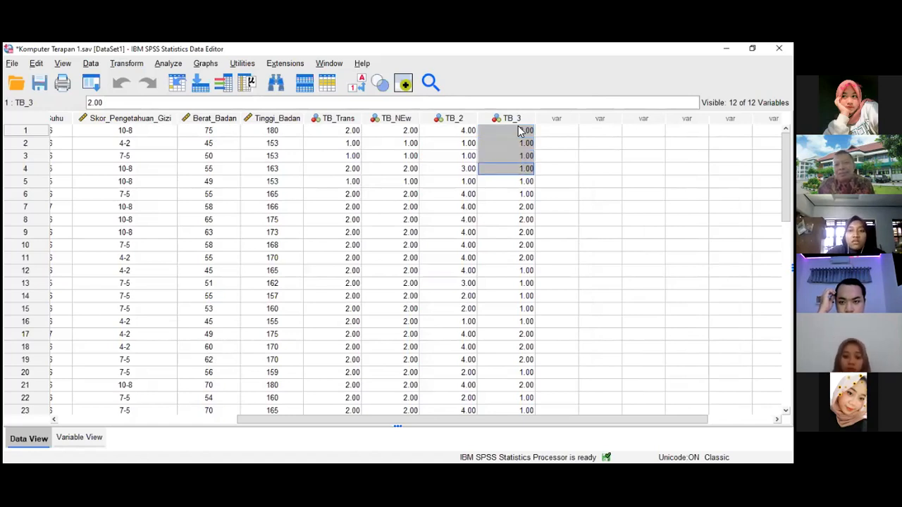
key("shift+Down")
key("shift+Down")
key("shift+Down")
key("shift+Down")
key("shift+Down")
key("shift+Down")
key("shift+Down")
key("shift+Down")
key("shift+Down")
key("shift+Down")
key("shift+Down")
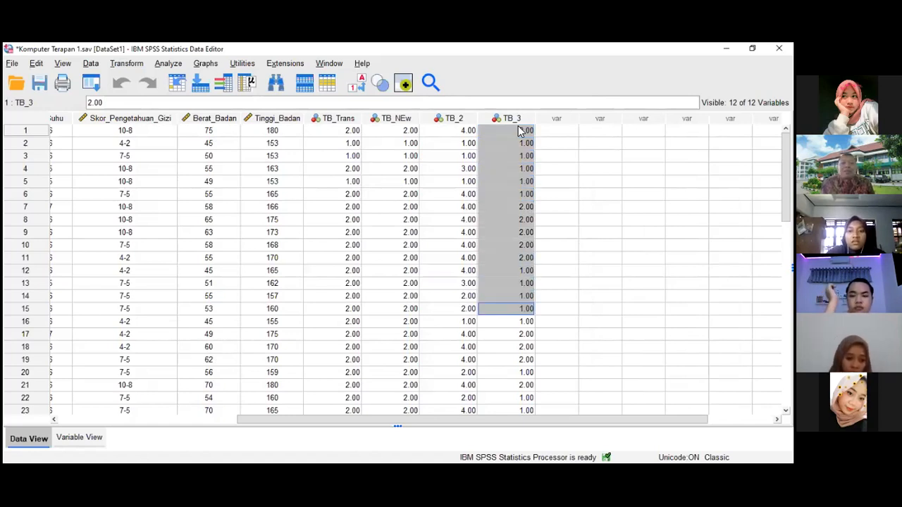
key("shift+Down")
key("shift+Down")
key("shift+Down")
key("shift+Down")
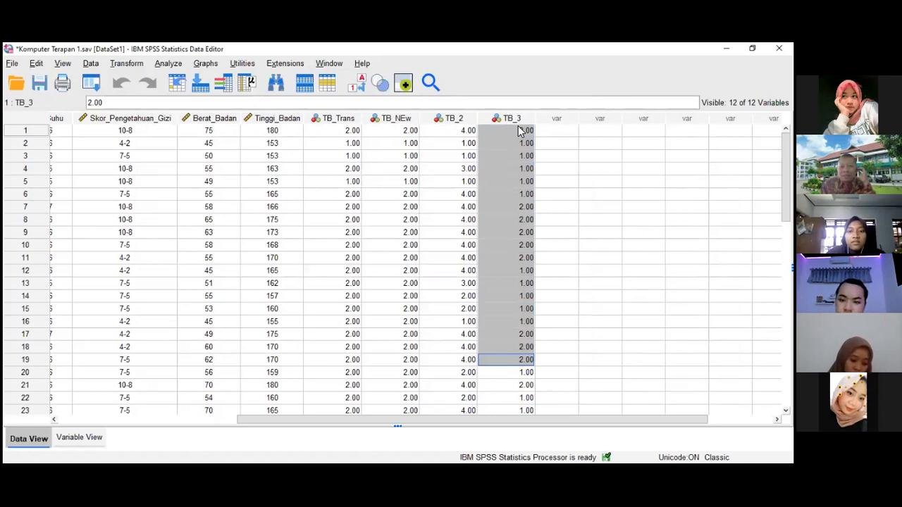
key("shift+Down")
key("shift+Down")
key("shift+Down")
key("shift+Down")
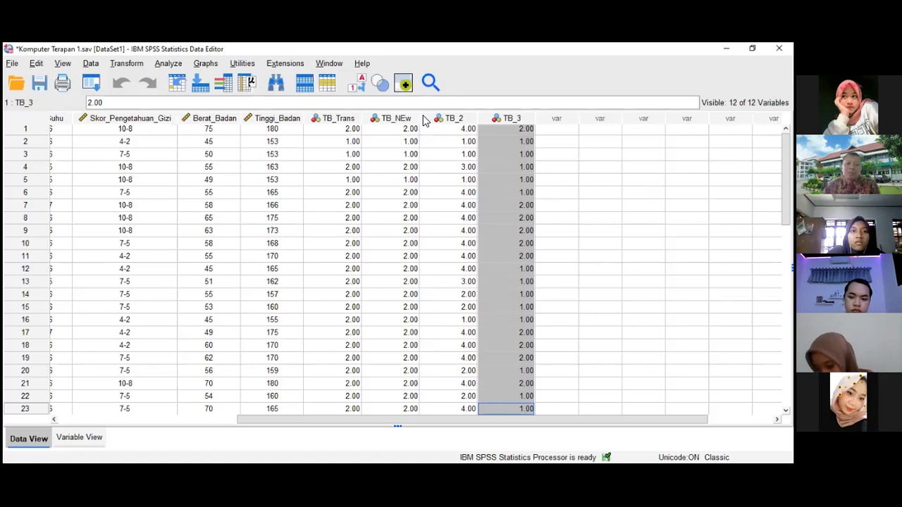
key("alt+Tab")
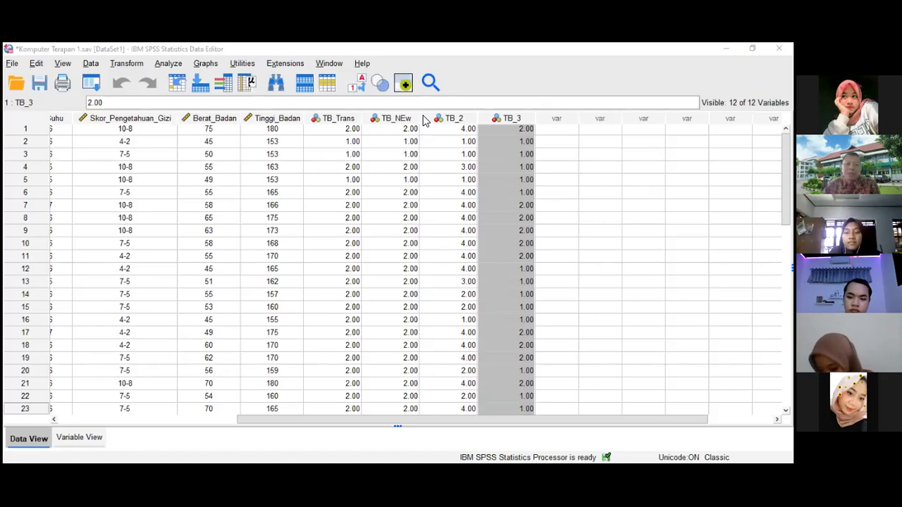